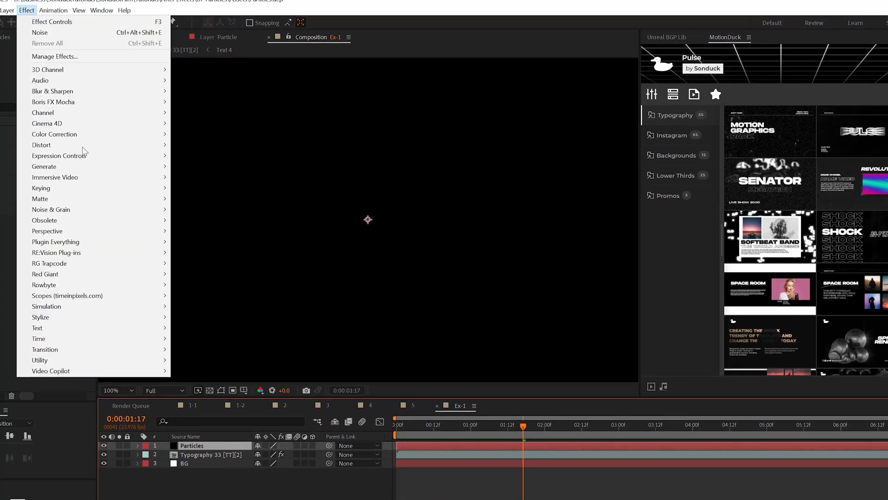
# - Add CC Star Burst to the Particles layer, preview it, and set Speed 0.2 and Size 36
pyautogui.moveTo(84, 309)
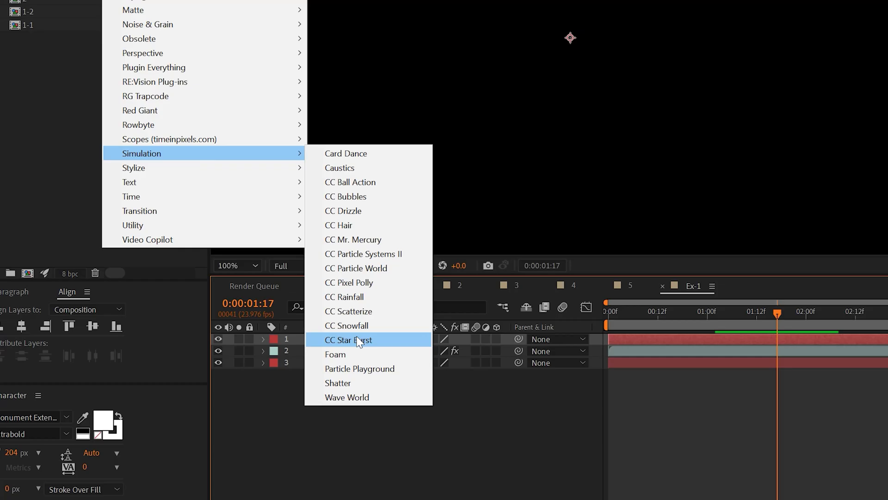
pyautogui.click(359, 341)
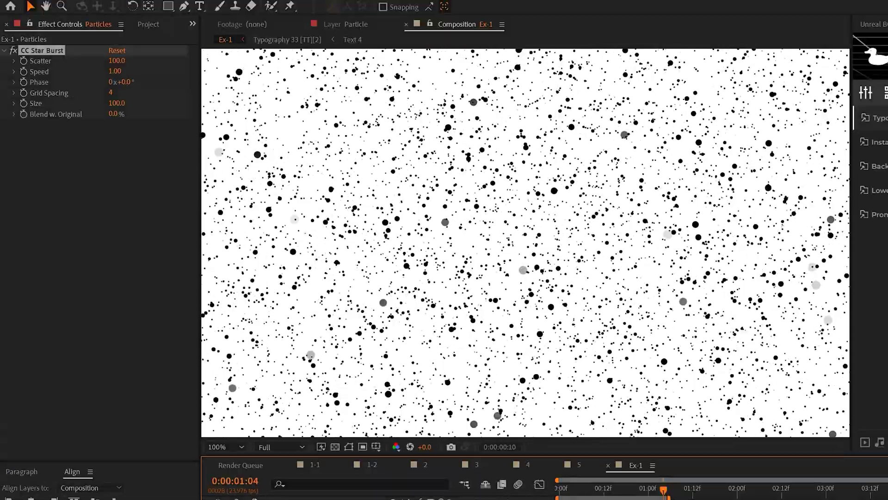
pyautogui.press('space')
pyautogui.click(115, 71)
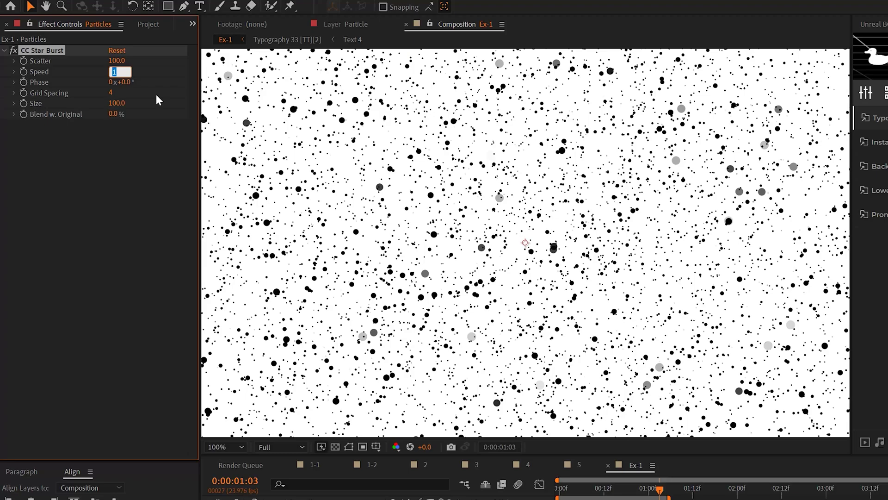
pyautogui.write('.2')
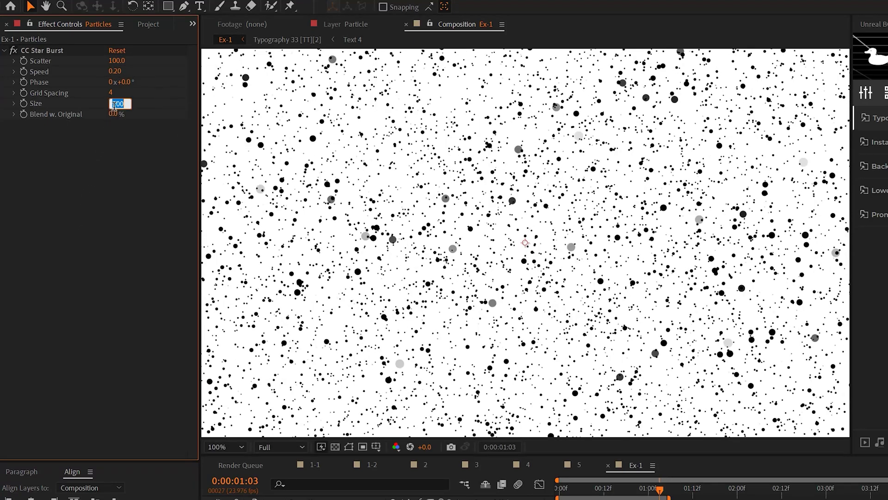
pyautogui.press('Return')
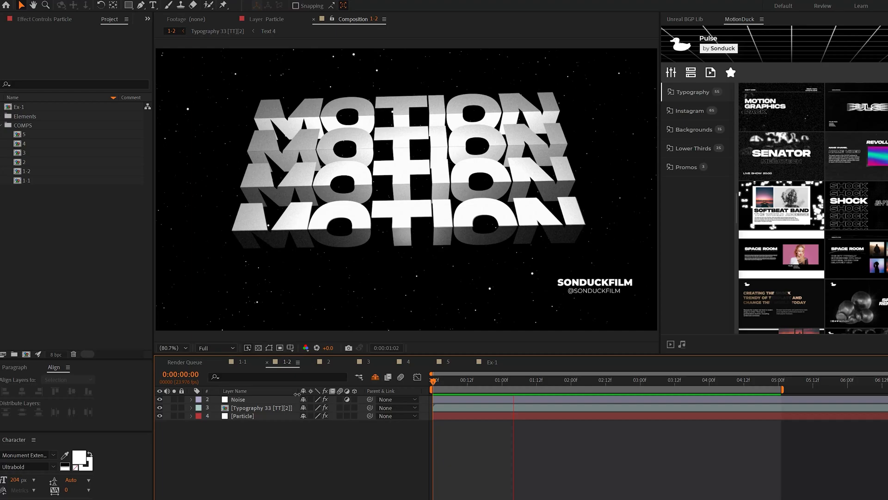
# - Apply CC Ball Action to the Particle layer
pyautogui.click(238, 417)
pyautogui.click(88, 0)
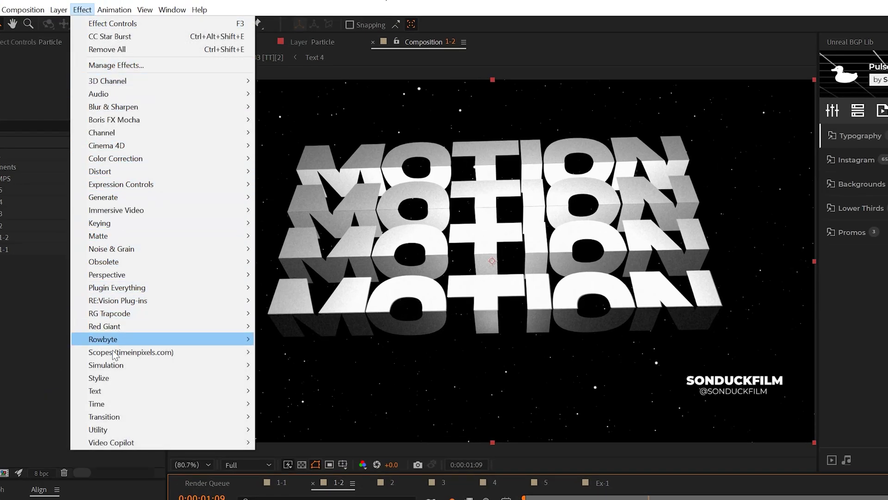
pyautogui.moveTo(111, 365)
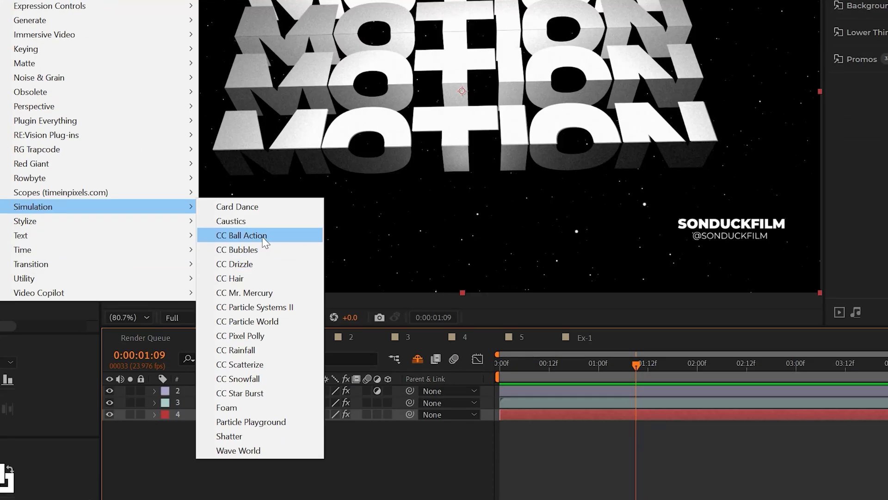
pyautogui.click(265, 240)
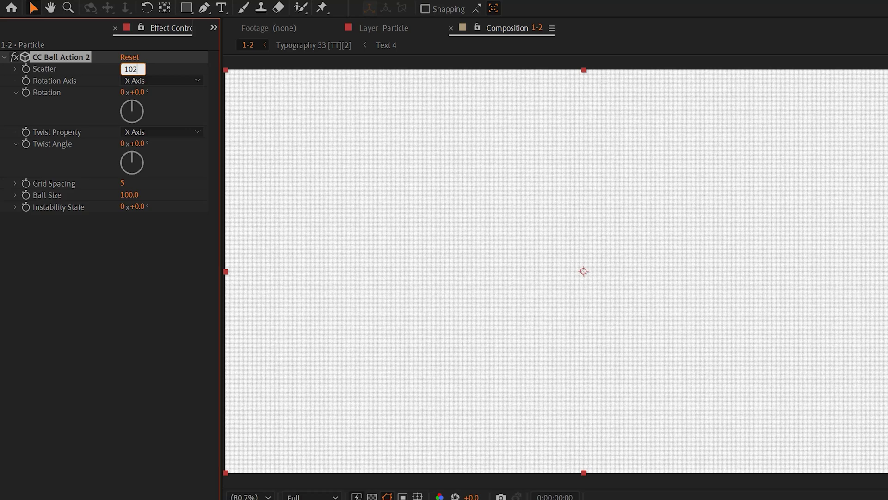
# - Set Scatter to 1024 and Ball Size to 14, keyframe Scatter, and return to the start
pyautogui.write('1024')
pyautogui.press('Return')
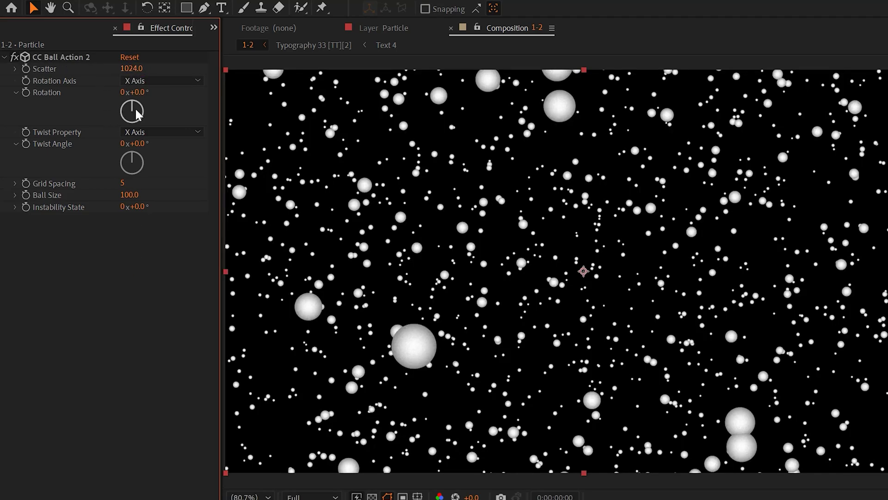
pyautogui.click(121, 194)
pyautogui.write('14')
pyautogui.press('Return')
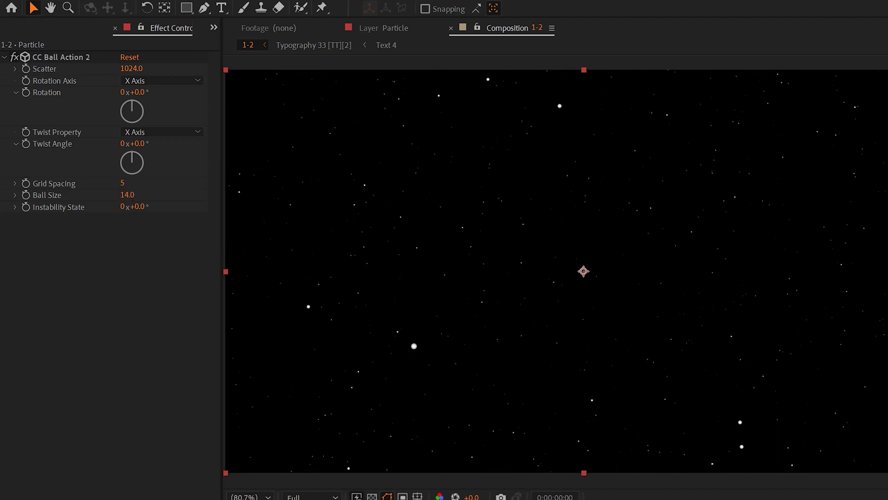
pyautogui.click(25, 69)
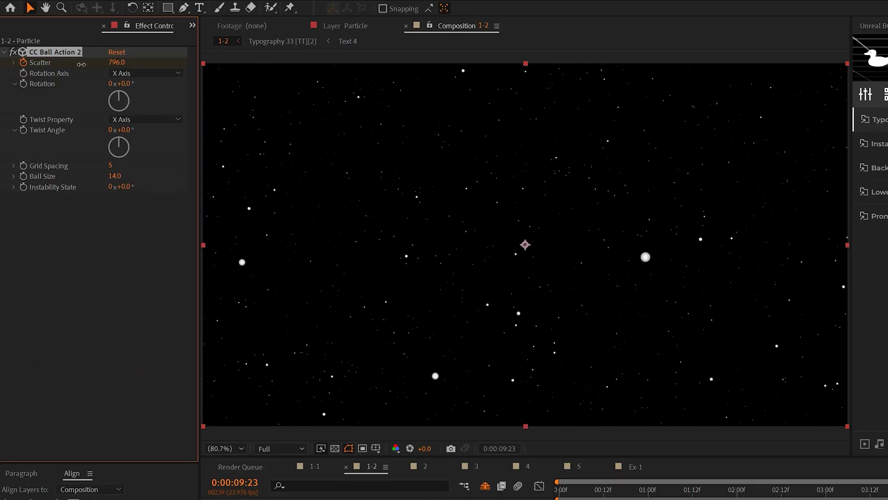
pyautogui.press('Home')
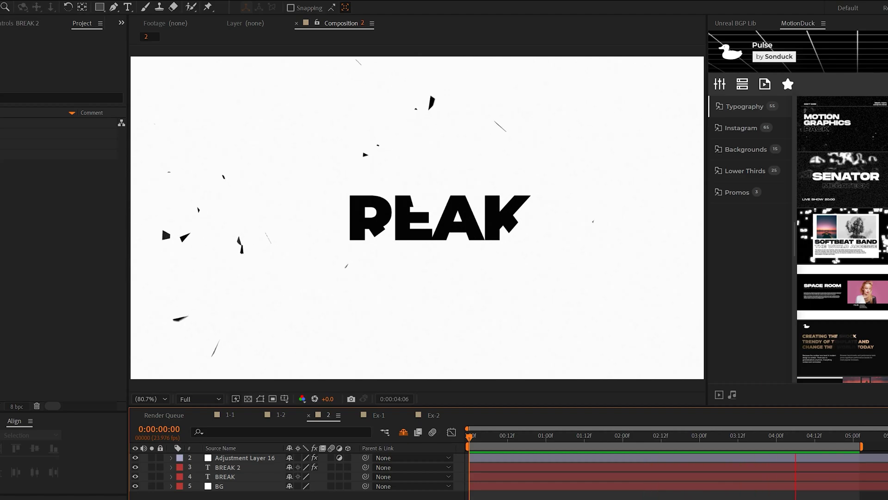
# - In the Ex-2 composition, apply CC Pixel Polly to the BREAK text layer
pyautogui.click(432, 415)
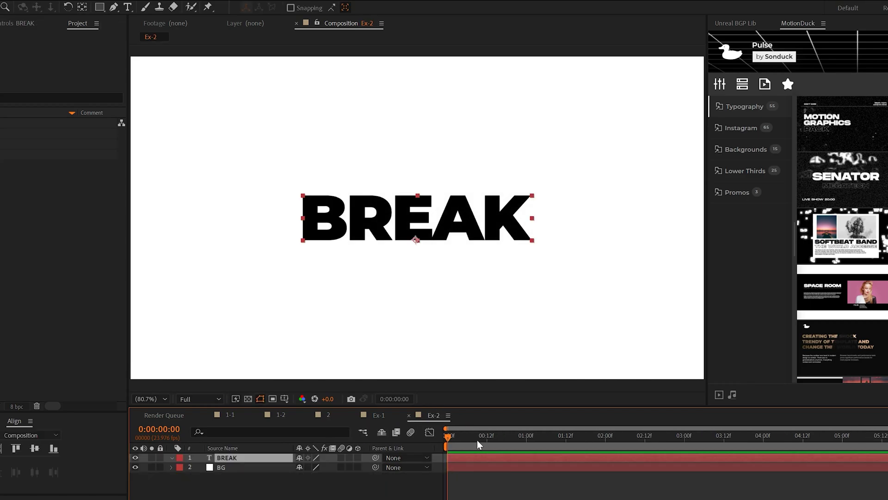
pyautogui.click(370, 486)
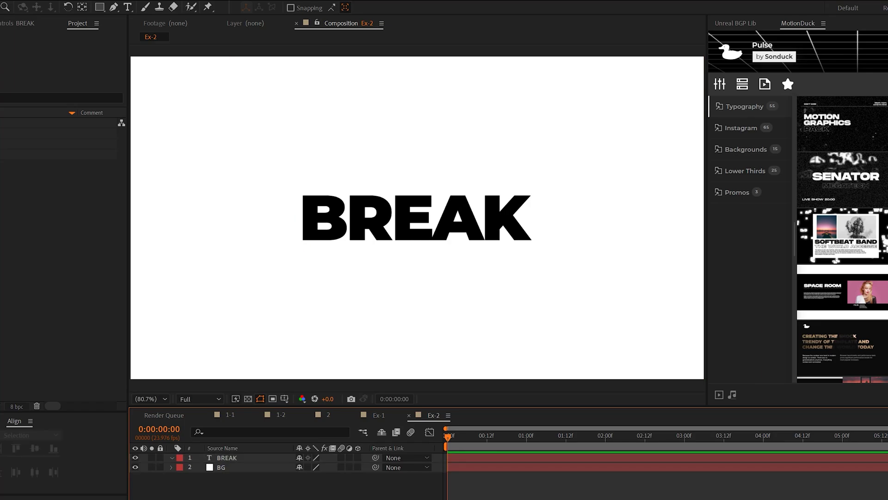
pyautogui.click(226, 458)
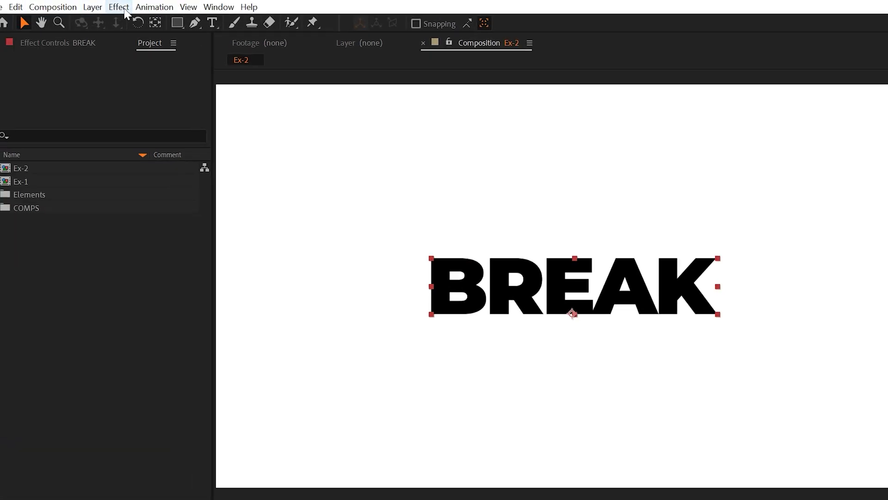
pyautogui.click(48, 0)
pyautogui.moveTo(74, 313)
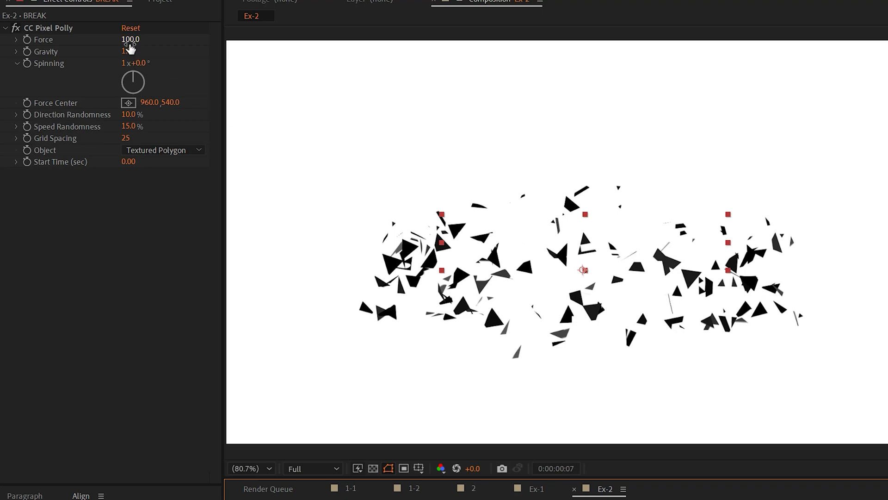
# - Set Pixel Polly Force to 27 and Gravity to 0, then preview the shatter
pyautogui.click(129, 40)
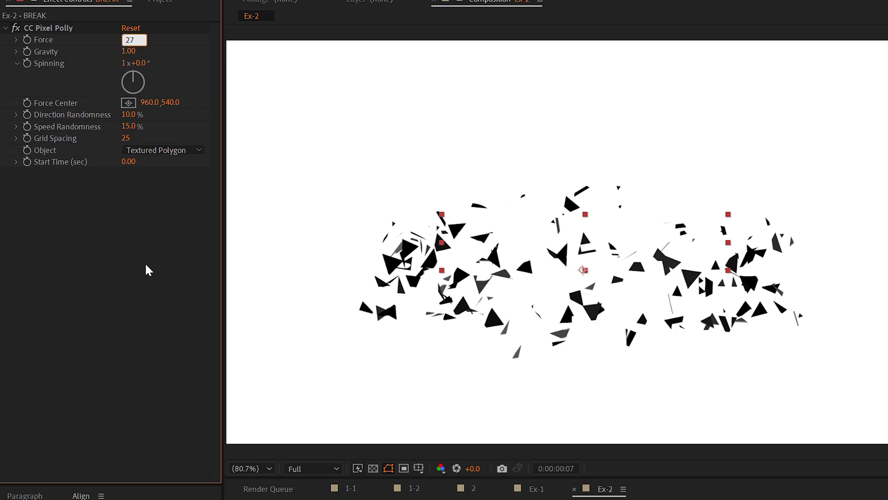
pyautogui.write('27')
pyautogui.press('Return')
pyautogui.click(128, 52)
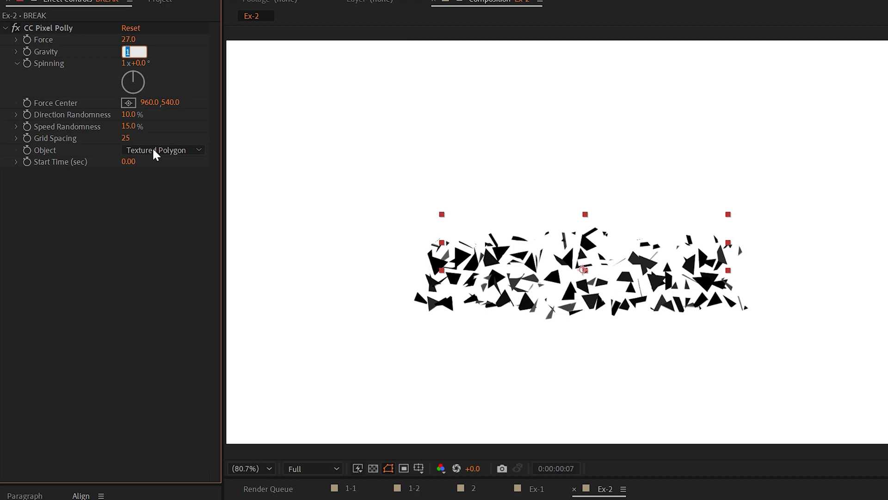
pyautogui.press('space')
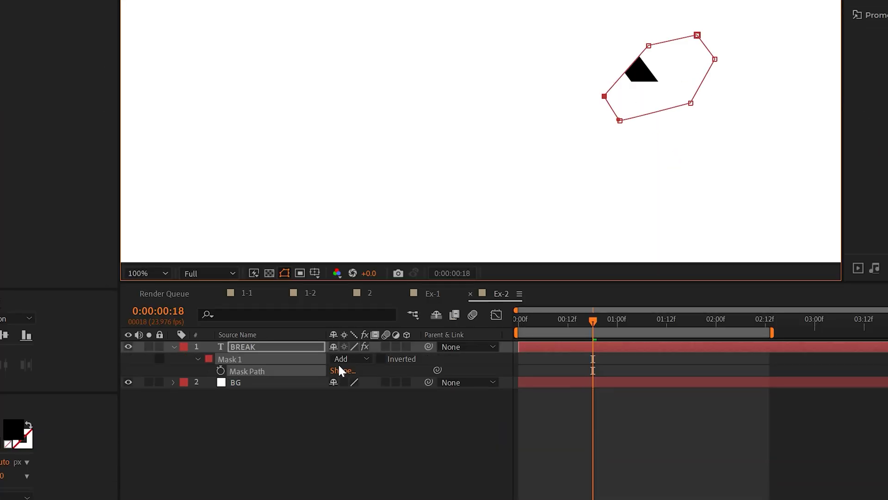
# - Set BREAK's masks to None, reshape one around a fragment, then switch them to Add
pyautogui.click(338, 499)
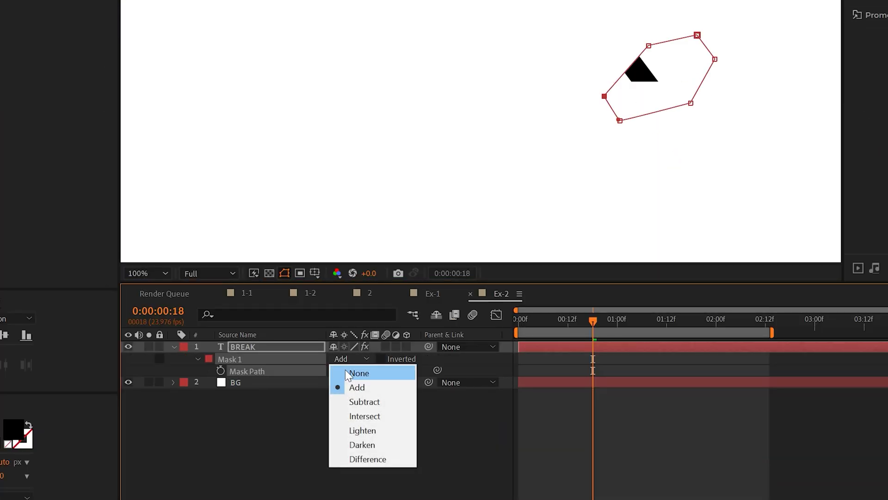
pyautogui.click(345, 499)
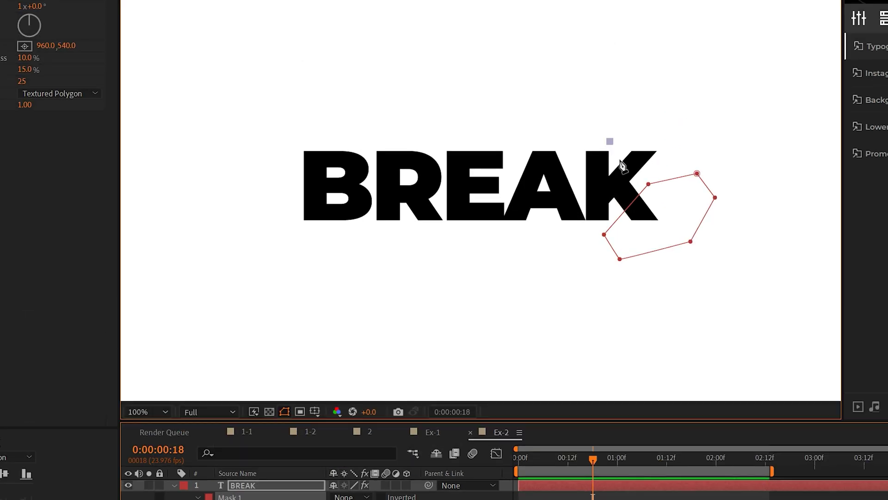
pyautogui.moveTo(648, 45); pyautogui.dragTo(643, 40)
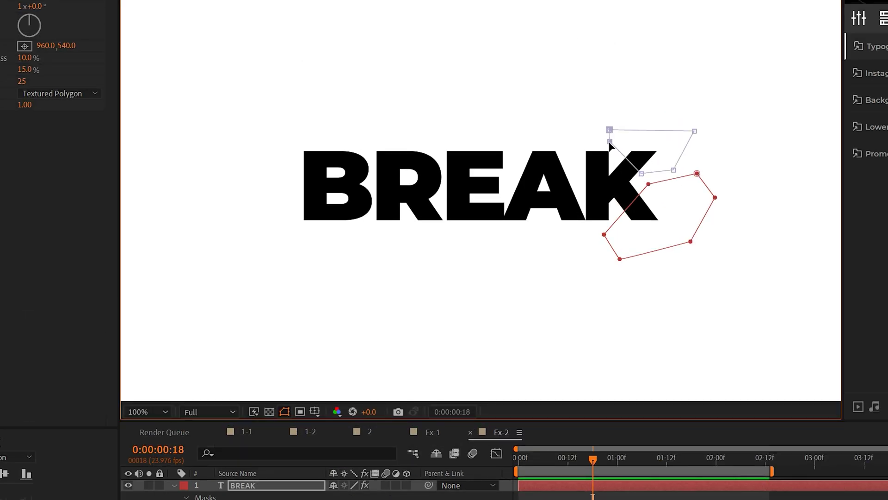
pyautogui.click(343, 499)
pyautogui.click(360, 499)
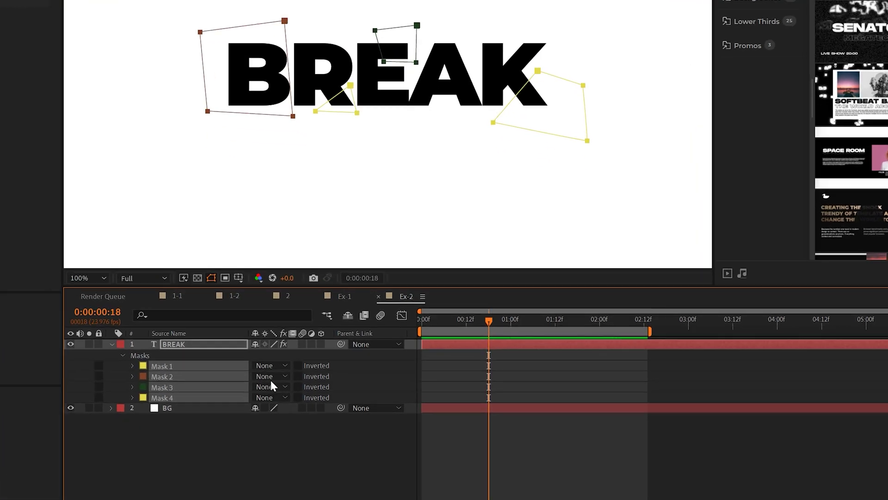
pyautogui.click(276, 367)
pyautogui.click(278, 391)
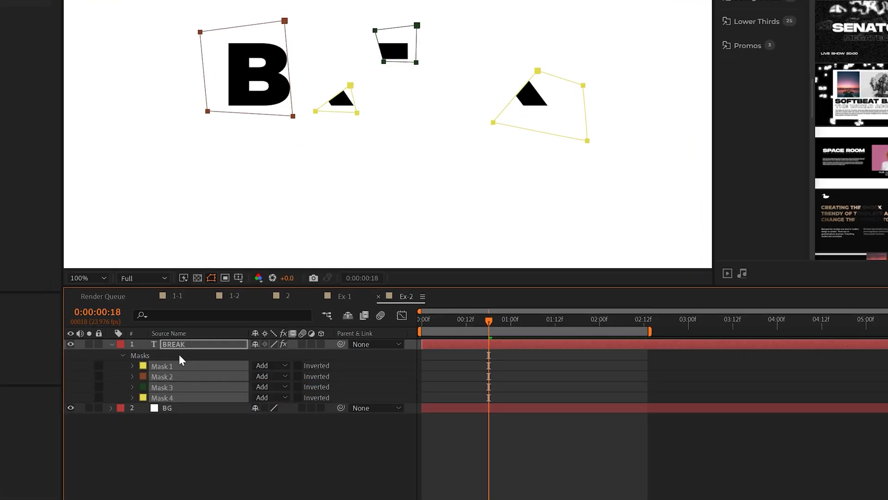
pyautogui.click(176, 343)
pyautogui.click(112, 343)
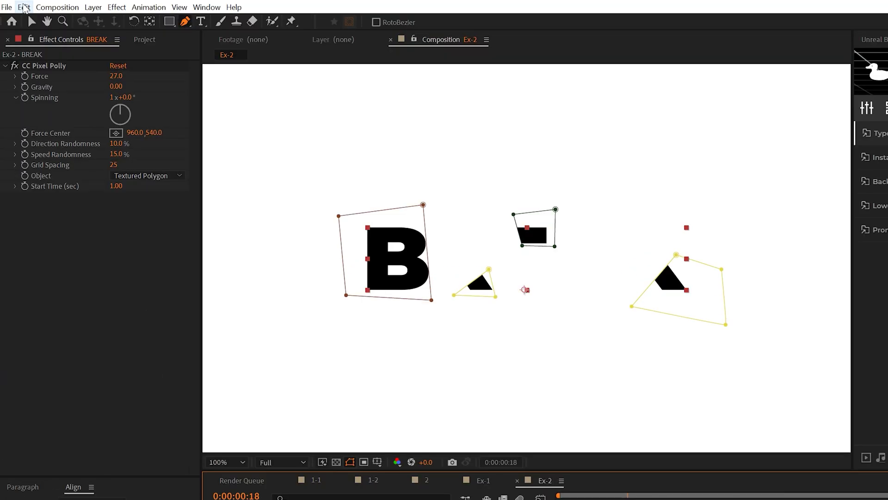
# - Duplicate BREAK as BREAK 2 and delete CC Pixel Polly from the original
pyautogui.click(30, 6)
pyautogui.click(52, 154)
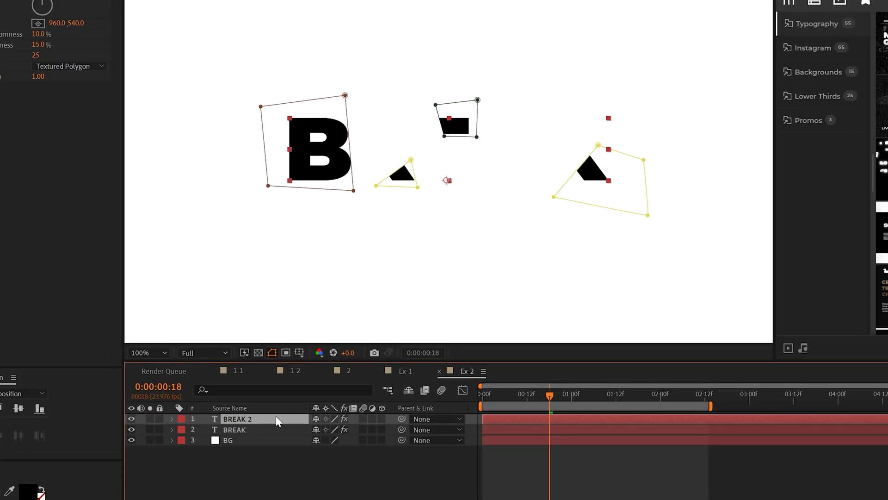
pyautogui.click(240, 431)
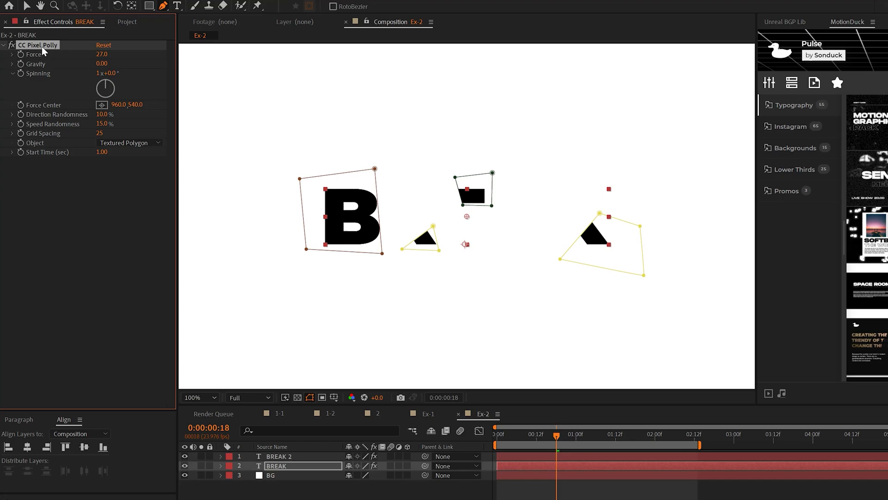
pyautogui.press('Delete')
# - Set all four masks on the original BREAK to Subtract and preview the shatter
pyautogui.press('m')
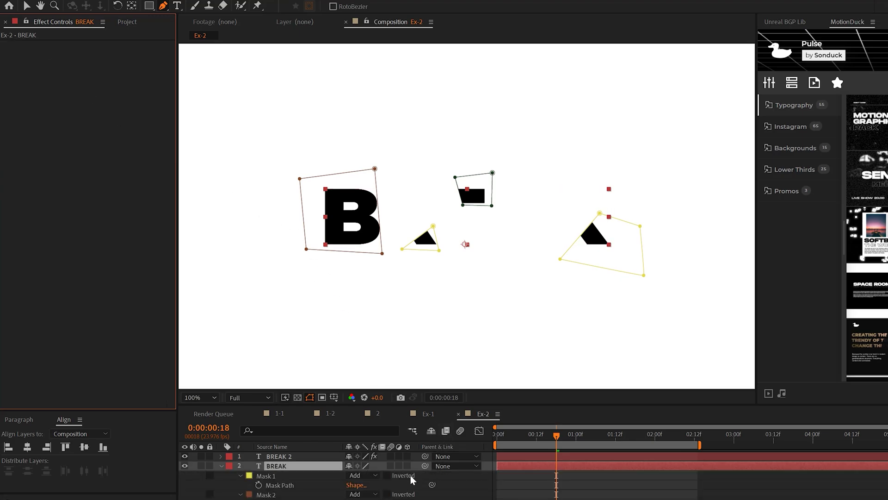
pyautogui.keyDown('shift'); pyautogui.click(268, 399); pyautogui.keyUp('shift')
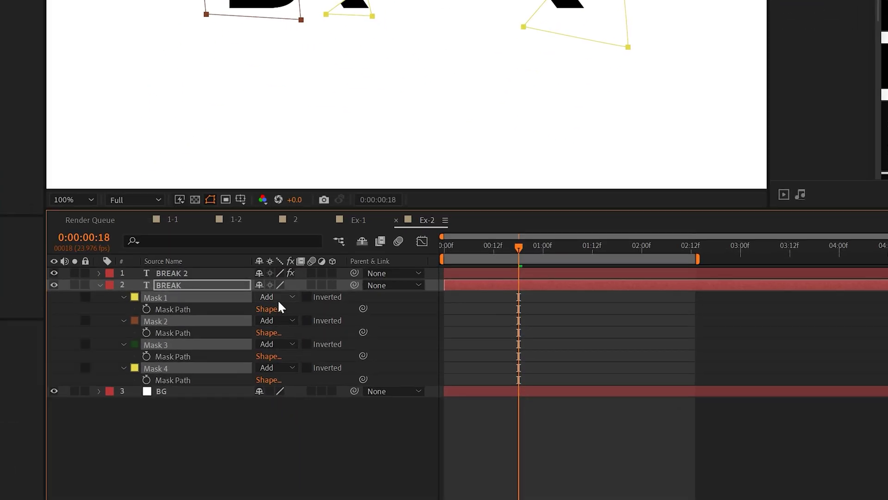
pyautogui.click(358, 342)
pyautogui.click(361, 376)
pyautogui.press('space')
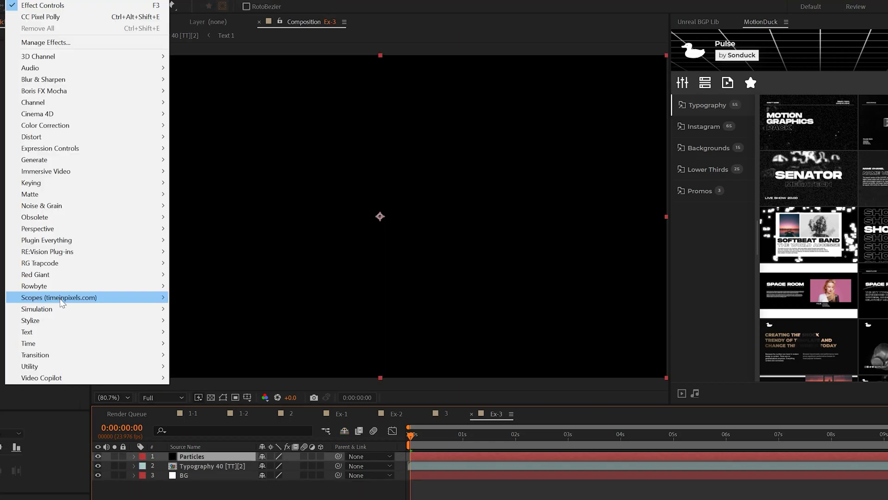
# - Apply CC Bubbles to the Particles layer with Shading Type set to None
pyautogui.moveTo(116, 308)
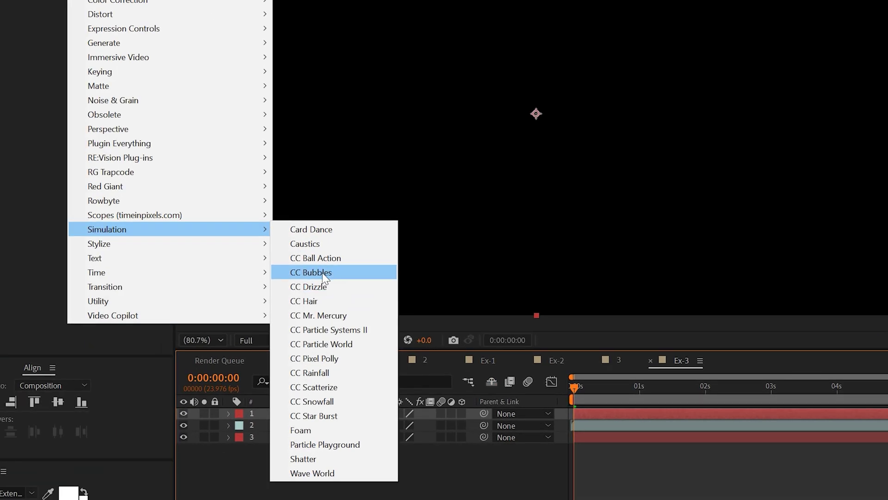
pyautogui.click(324, 273)
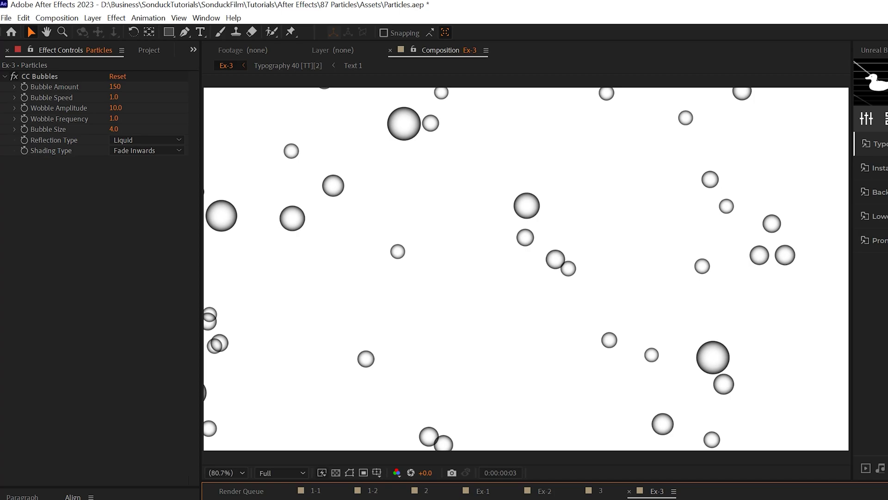
pyautogui.click(128, 151)
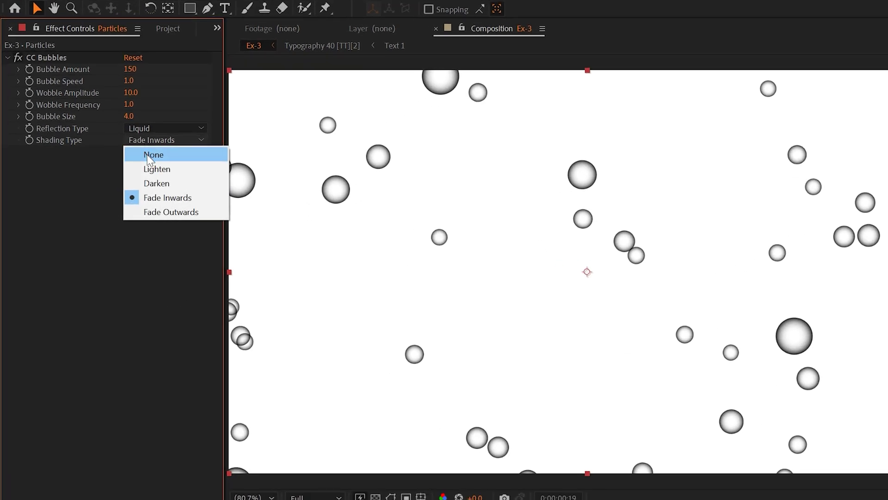
pyautogui.click(148, 155)
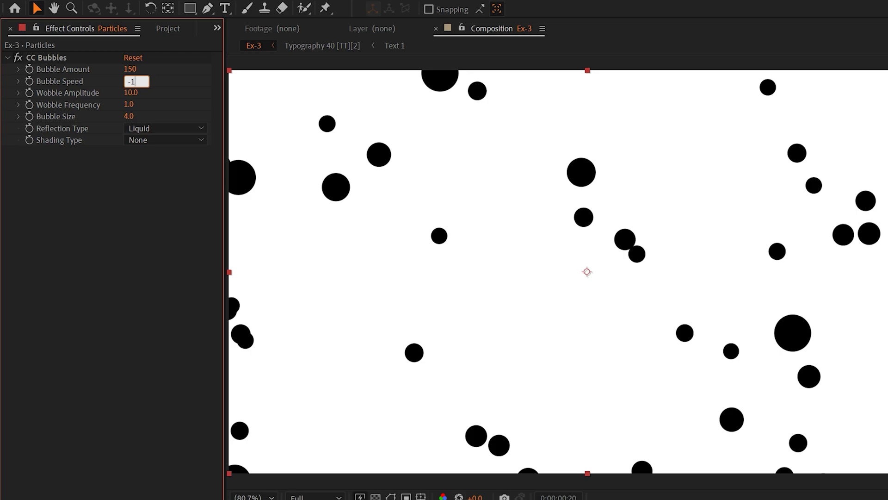
# - Try Bubble Speed values of -1, 0 and 1 while previewing
pyautogui.write('-1')
pyautogui.press('Return')
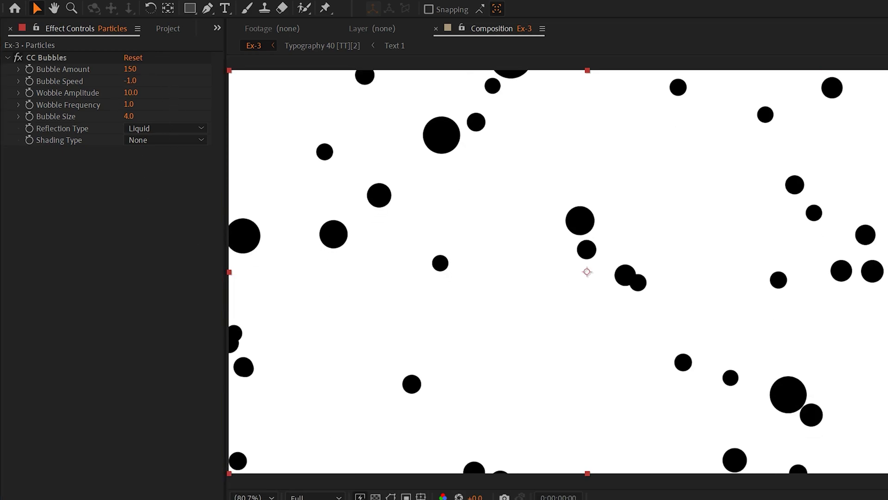
pyautogui.press('space')
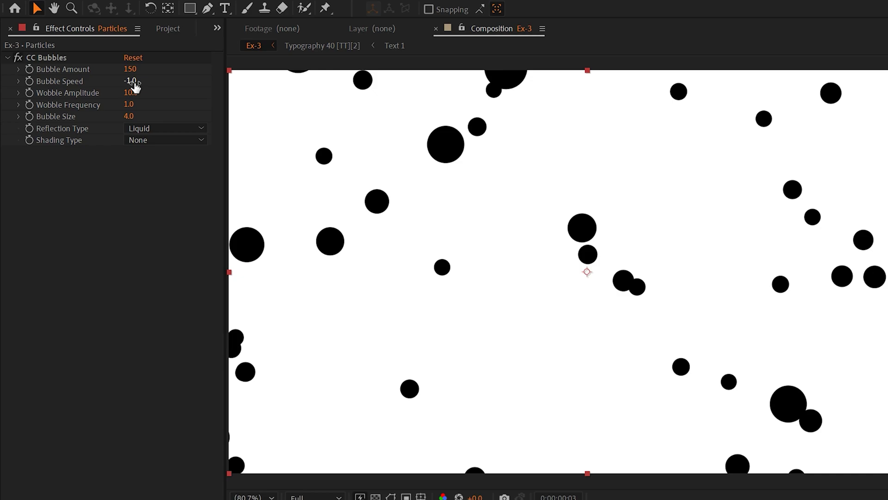
pyautogui.click(131, 81)
pyautogui.write('0')
pyautogui.press('Return')
pyautogui.press('space')
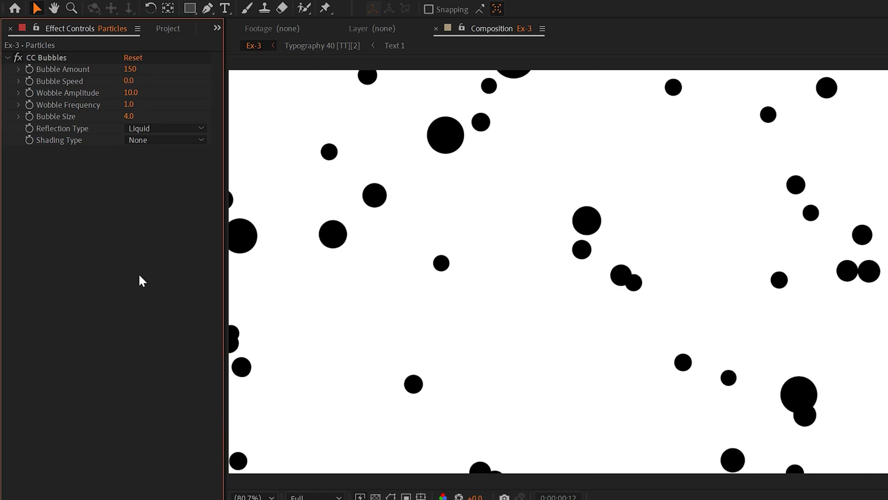
pyautogui.press('space')
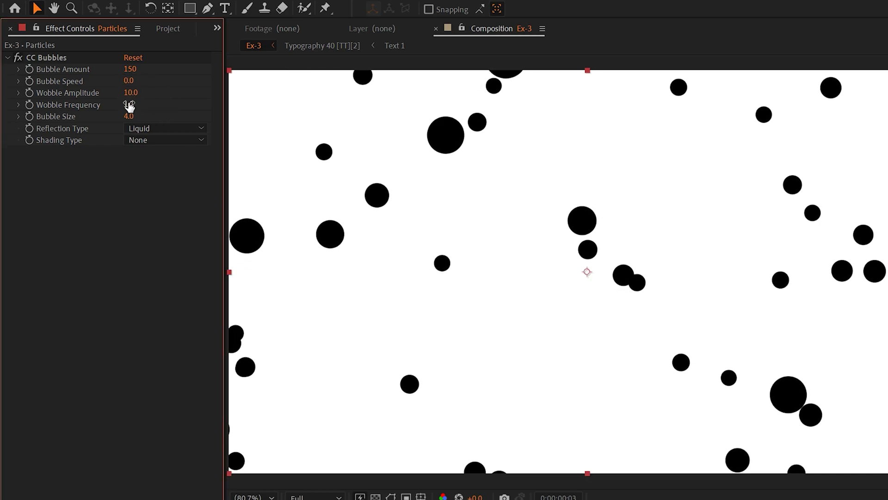
pyautogui.moveTo(125, 81); pyautogui.dragTo(131, 80)
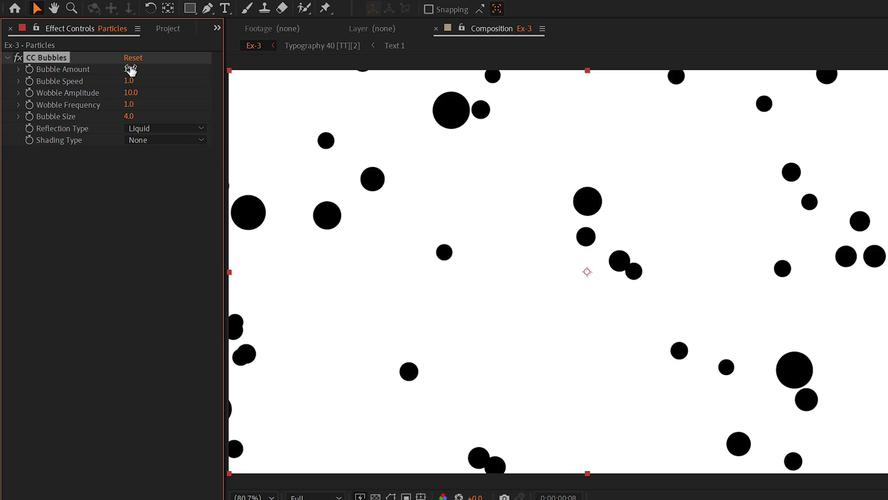
# - Set Bubble Amount 226, Speed 0.5, Wobble Amplitude 100 and Wobble Frequency 0.3
pyautogui.click(131, 69)
pyautogui.write('226')
pyautogui.press('Return')
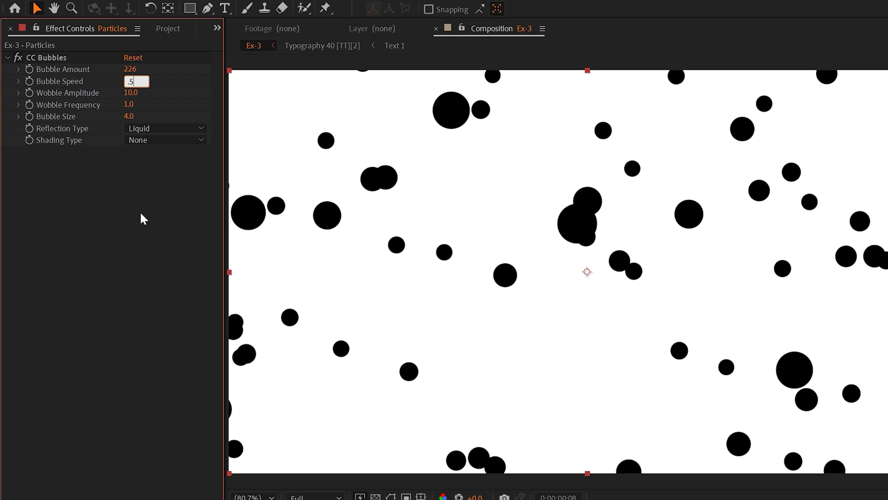
pyautogui.press('Return')
pyautogui.press('Tab')
pyautogui.write('1')
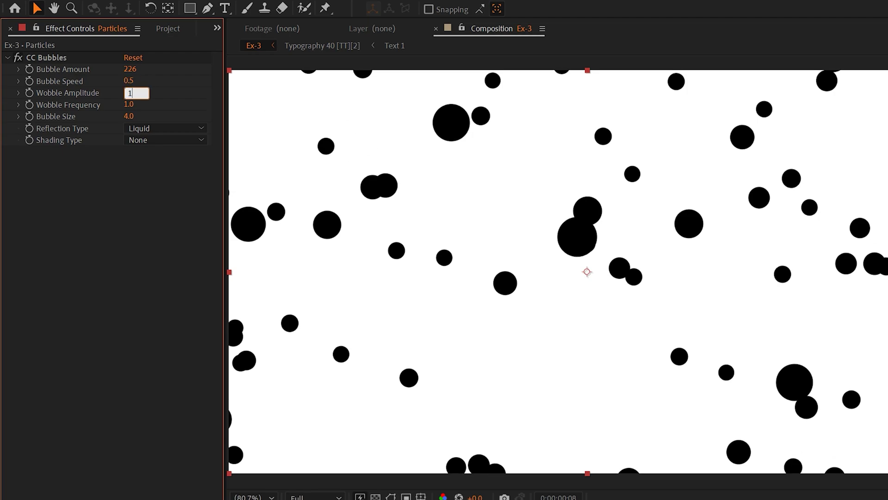
pyautogui.write('00')
pyautogui.press('Return')
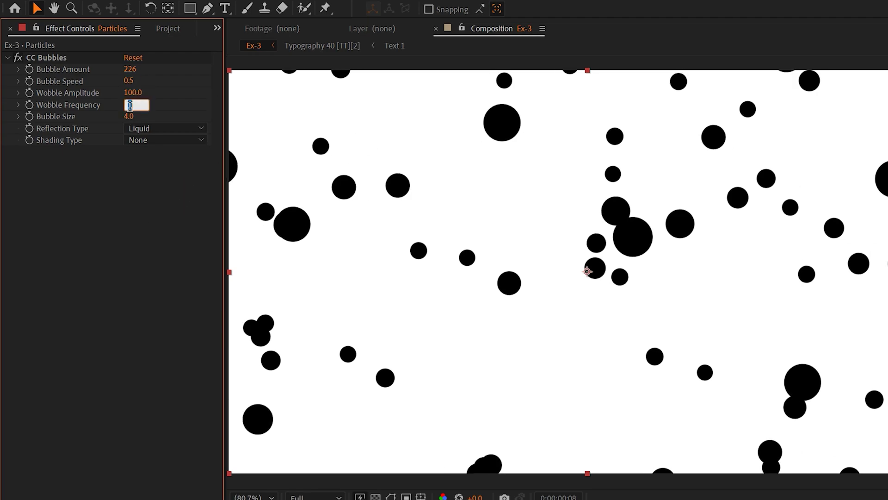
pyautogui.write('.3')
pyautogui.press('Return')
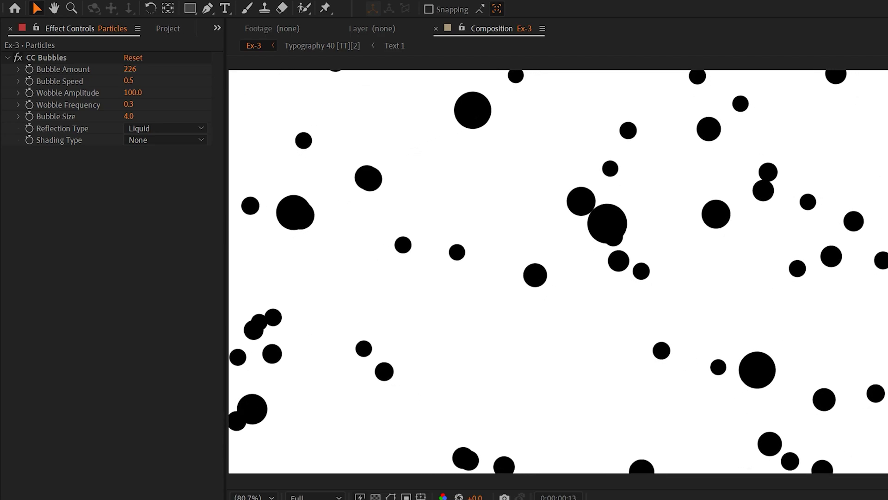
pyautogui.press('space')
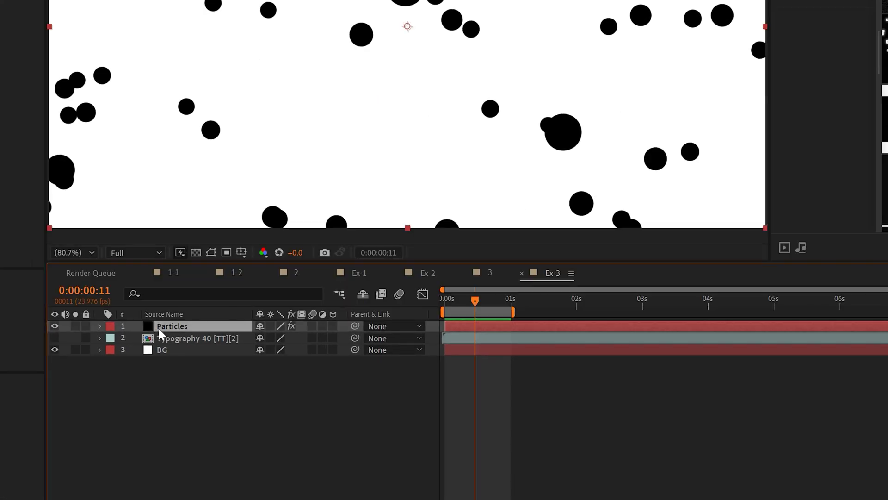
# - Duplicate Particles and give layer 2 an inverted track matte from layer 1 Particles
pyautogui.hotkey('ctrl', 'd')
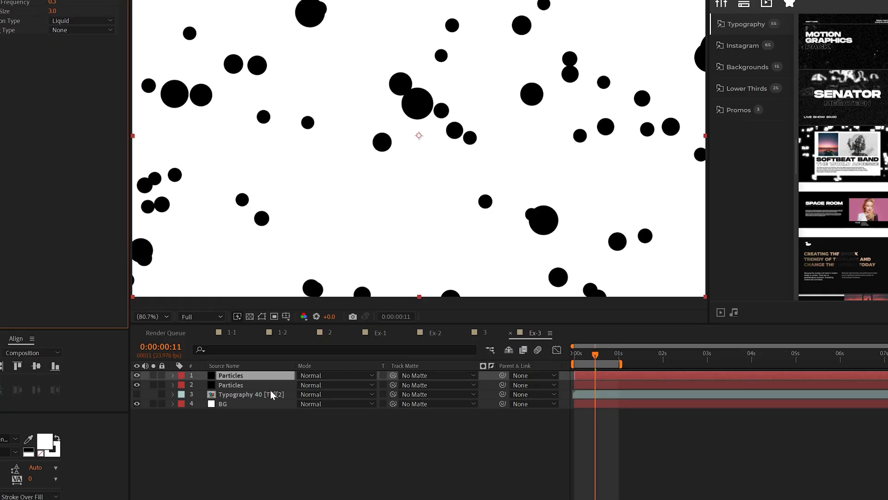
pyautogui.click(272, 433)
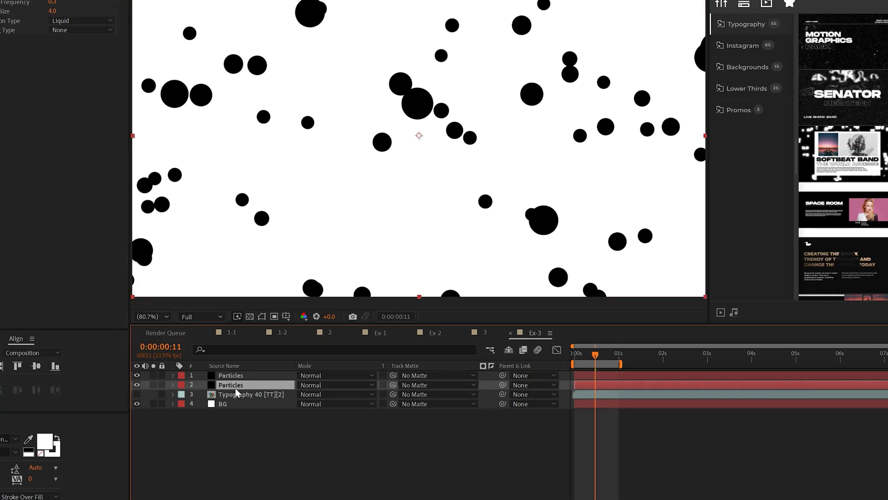
pyautogui.click(428, 386)
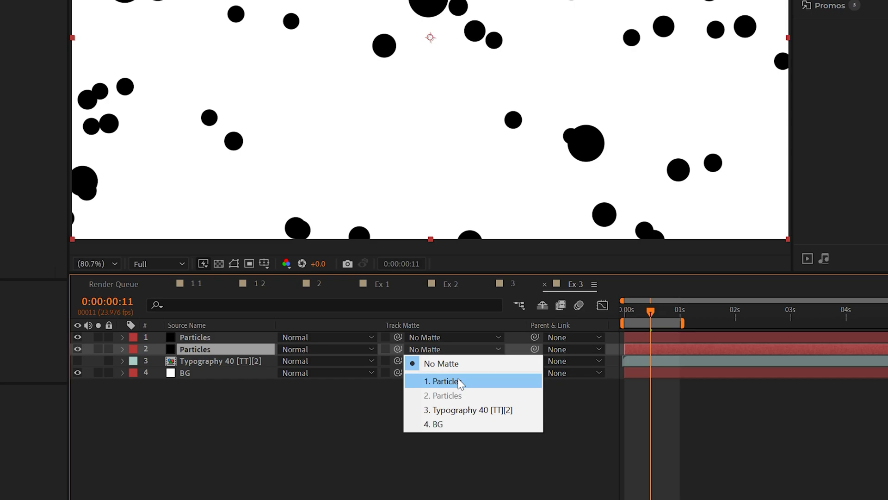
pyautogui.click(451, 413)
pyautogui.click(520, 348)
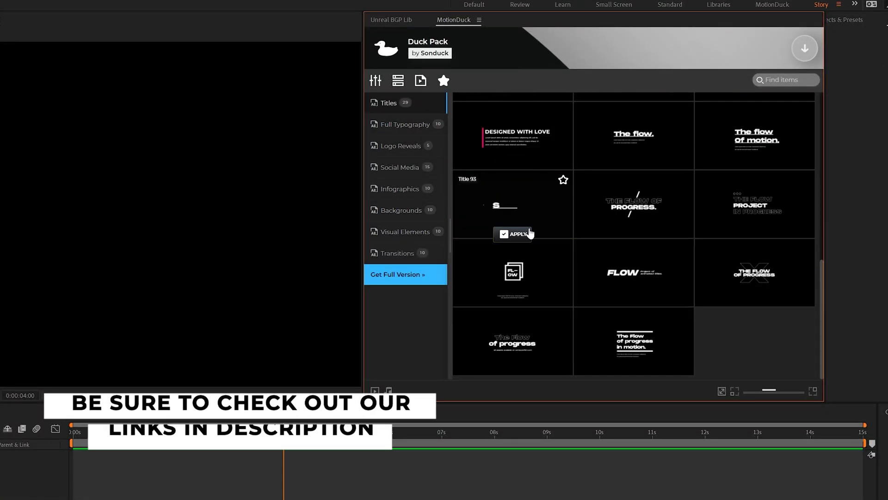
# - Apply the Duck Pack social-media title template and give it a red accent colour
pyautogui.click(514, 228)
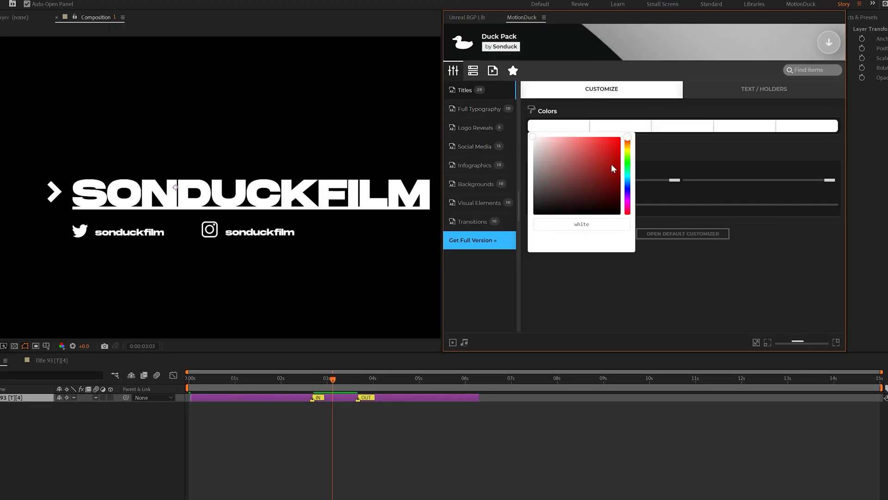
pyautogui.click(618, 297)
pyautogui.press('space')
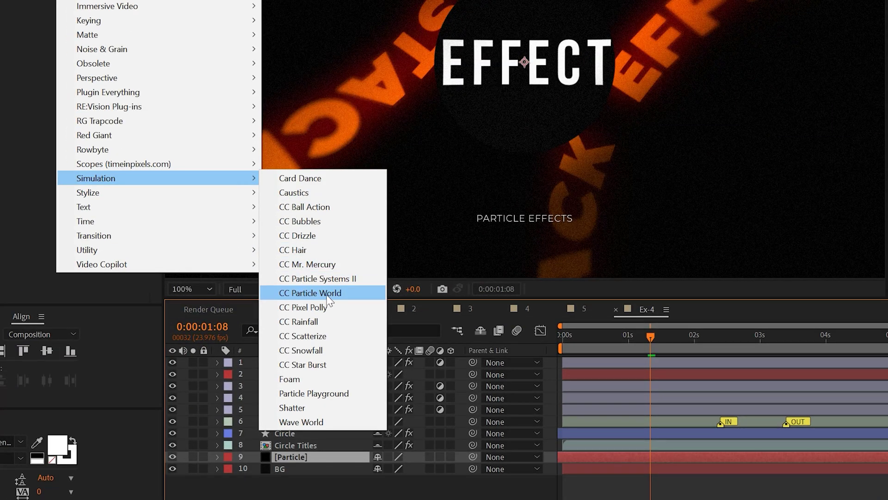
# - Apply CC Particle World to the Particle layer with Particle Type TriPolygon
pyautogui.click(327, 295)
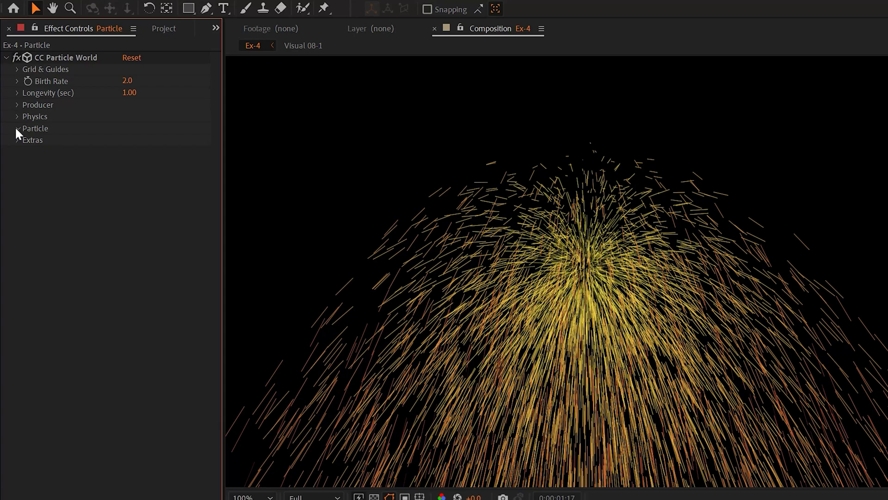
pyautogui.click(13, 102)
pyautogui.click(119, 112)
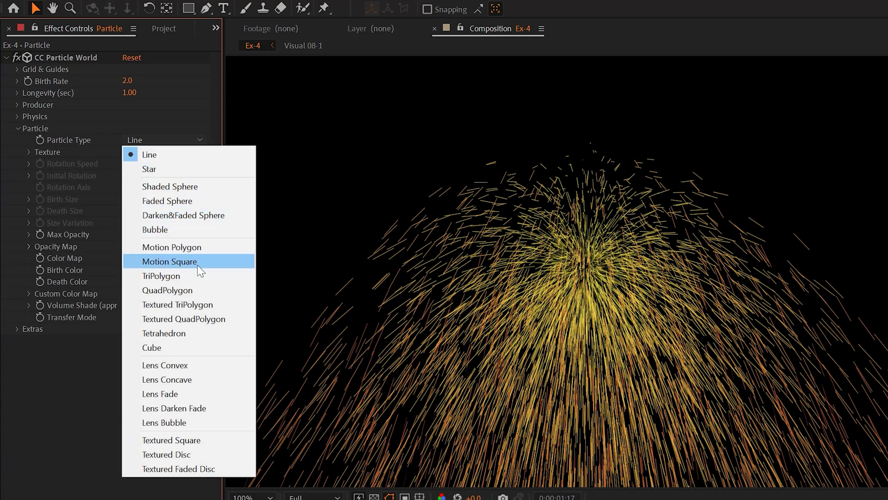
pyautogui.click(199, 278)
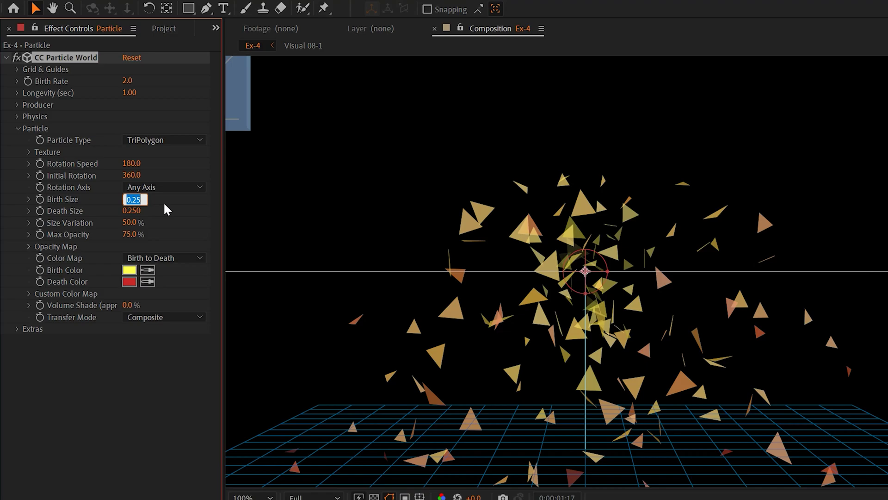
# - Set Birth Size and Death Size to 0.2 and Max Opacity to 100%
pyautogui.write('.2')
pyautogui.press('Tab')
pyautogui.click(135, 370)
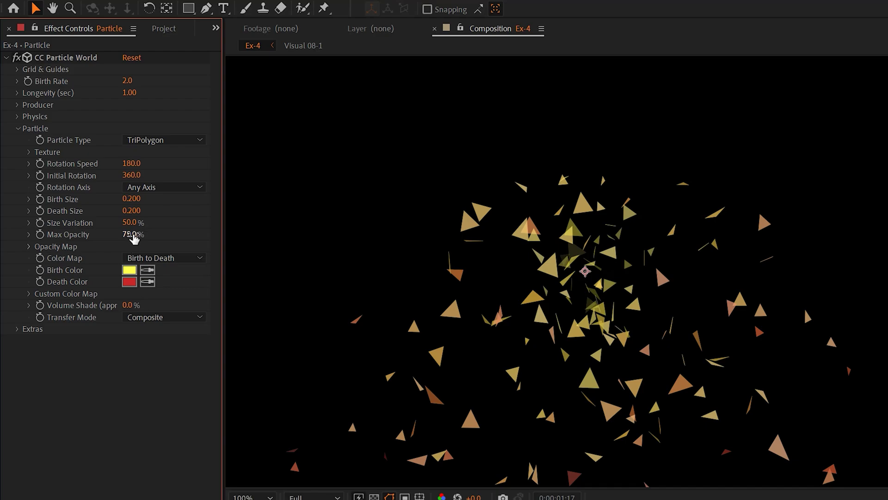
pyautogui.moveTo(133, 235); pyautogui.dragTo(232, 243)
pyautogui.click(154, 408)
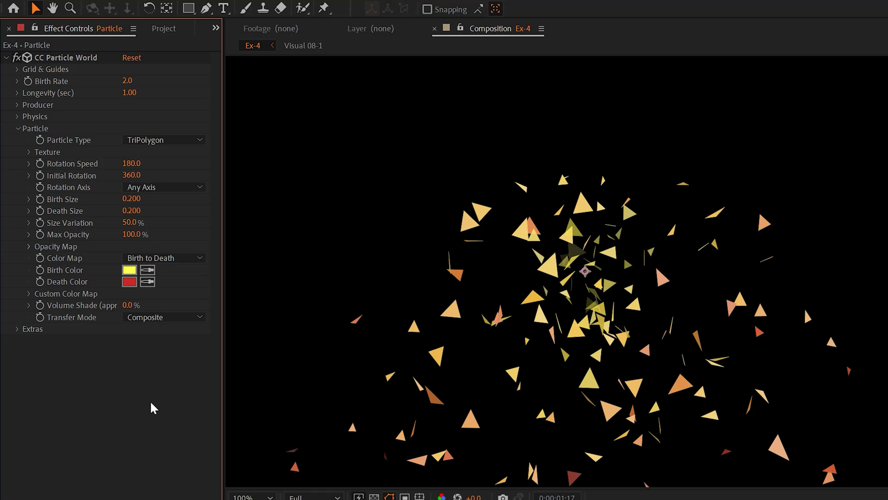
# - Set Death Color to dark red and Birth Color to orange
pyautogui.click(129, 283)
pyautogui.click(298, 377)
pyautogui.click(474, 345)
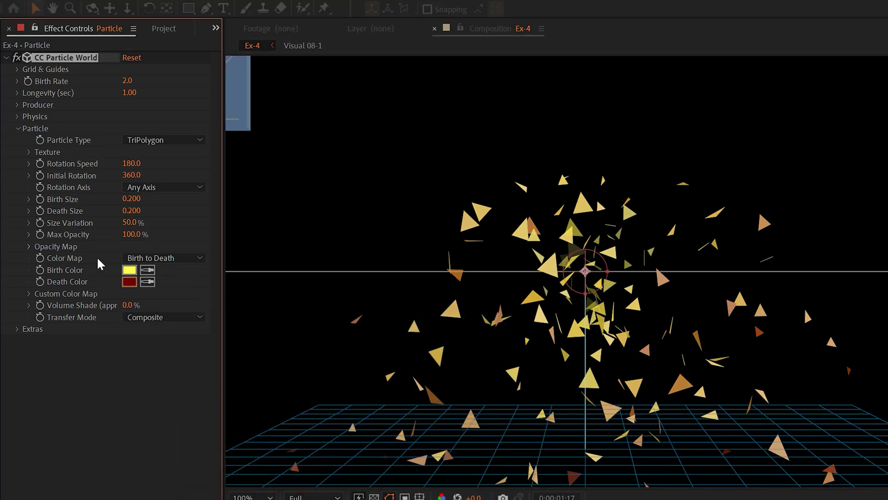
pyautogui.click(129, 271)
pyautogui.moveTo(365, 442); pyautogui.dragTo(364, 497)
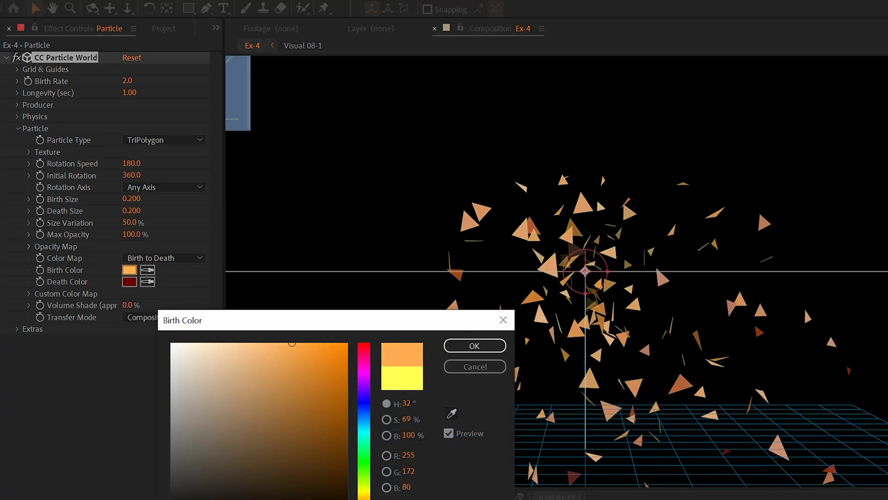
pyautogui.click(312, 369)
pyautogui.press('Return')
pyautogui.click(17, 128)
# - Expand Producer and try raising and widening the emitter, undoing both changes
pyautogui.click(17, 105)
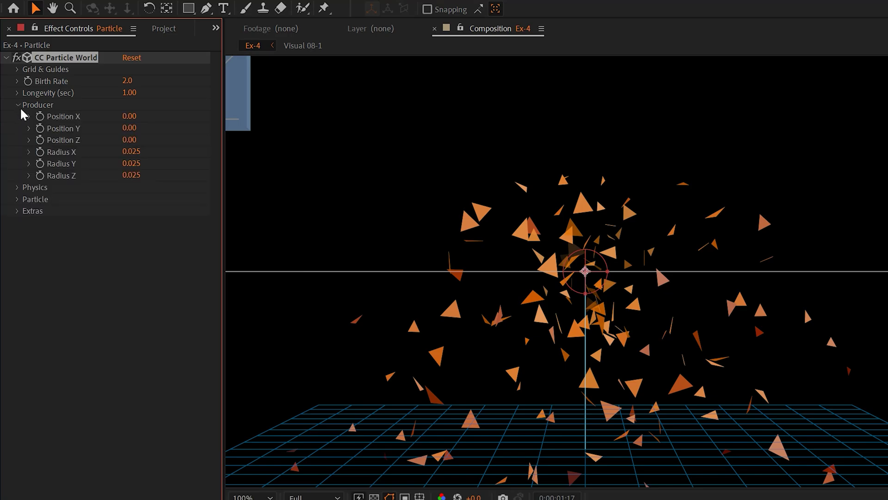
pyautogui.press(',')
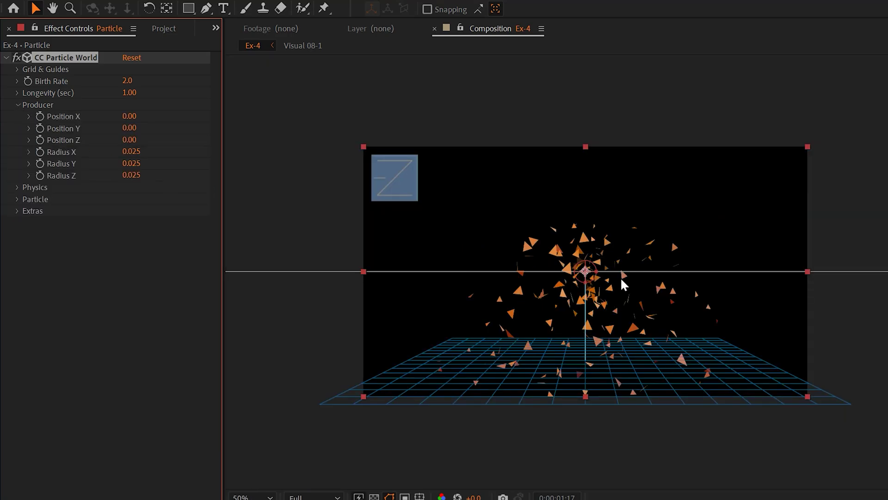
pyautogui.press('.')
pyautogui.press(',')
pyautogui.moveTo(131, 127); pyautogui.dragTo(110, 127)
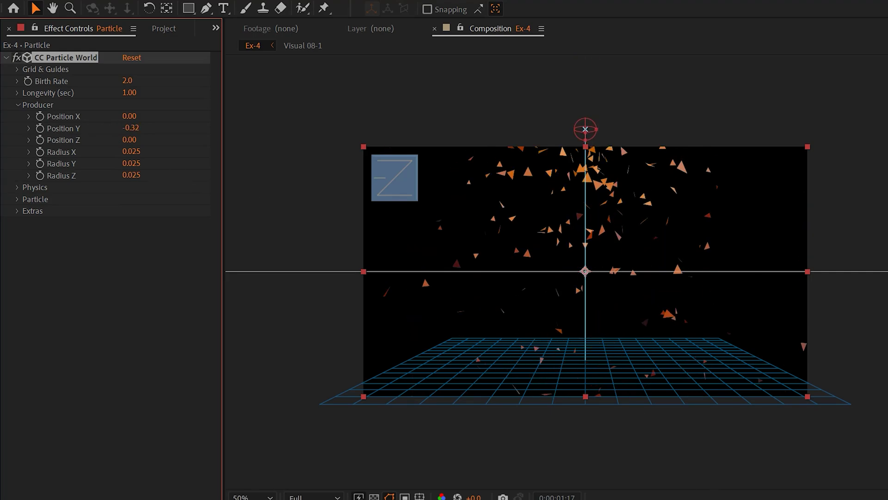
pyautogui.press('space')
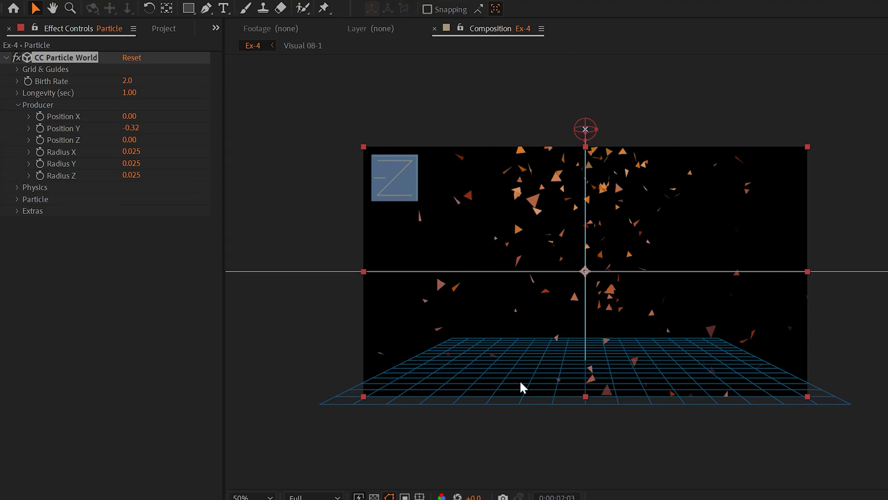
pyautogui.hotkey('ctrl', 'z')
pyautogui.press('.')
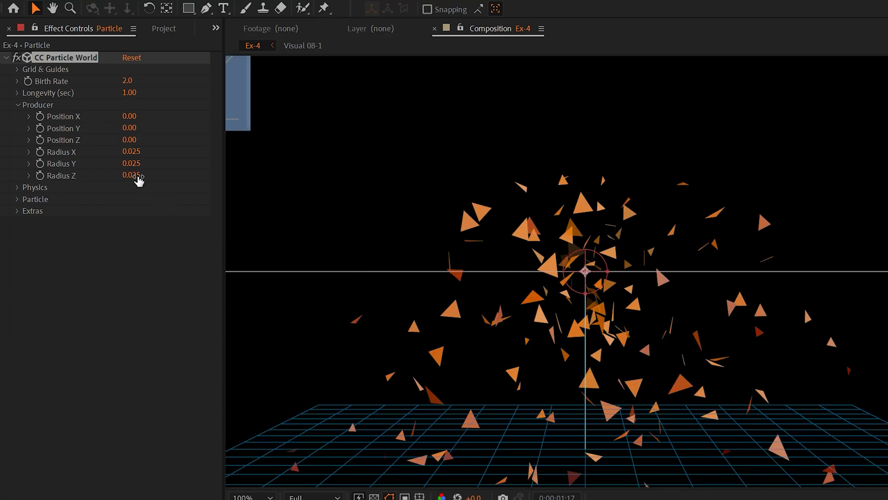
pyautogui.moveTo(131, 151); pyautogui.dragTo(160, 153)
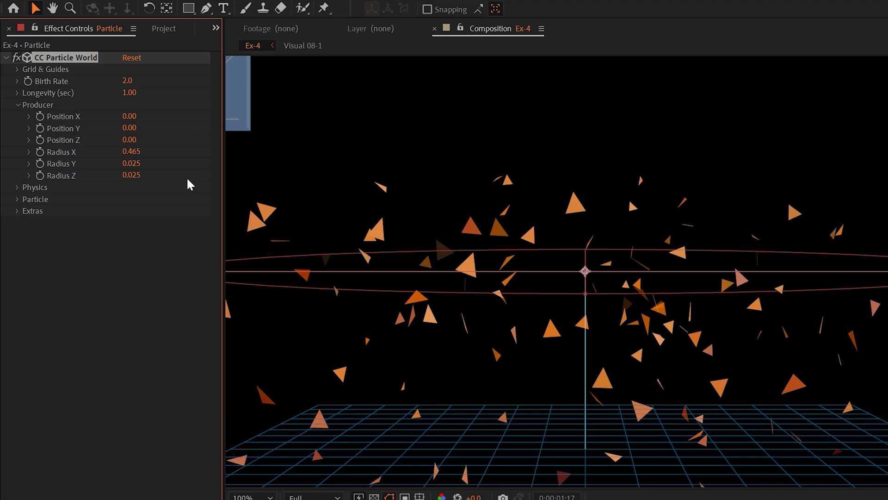
pyautogui.hotkey('ctrl', 'z')
# - Set the producer's Radius X and Radius Y to 0
pyautogui.write('0')
pyautogui.press('Tab')
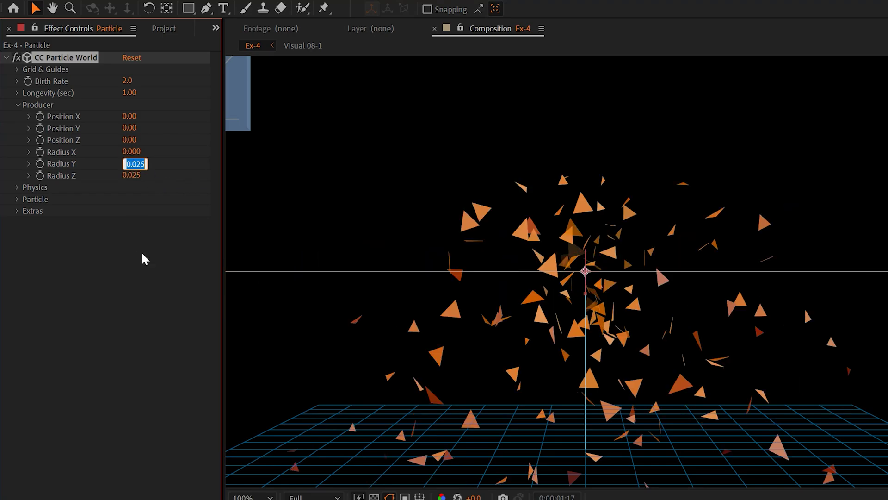
pyautogui.write('0')
pyautogui.press('Return')
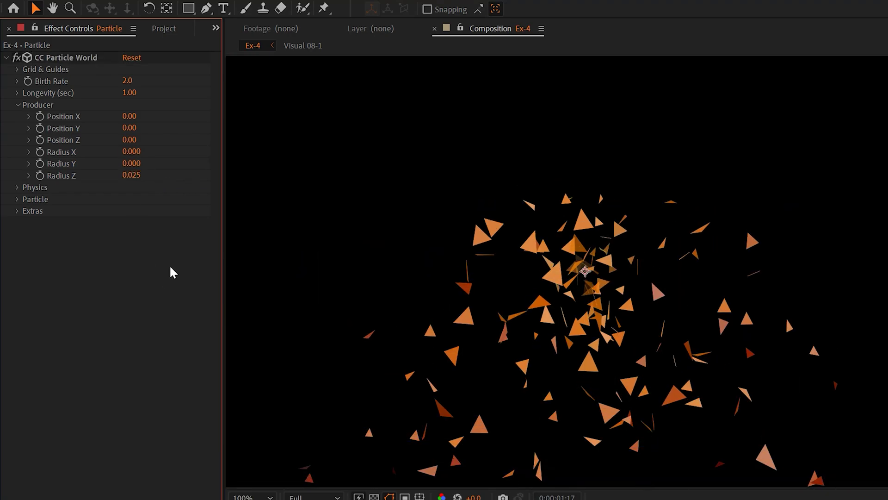
pyautogui.click(18, 104)
# - Set Physics Velocity 0.10 and Gravity 0, Longevity 6 seconds and Birth Rate 1.0
pyautogui.click(17, 116)
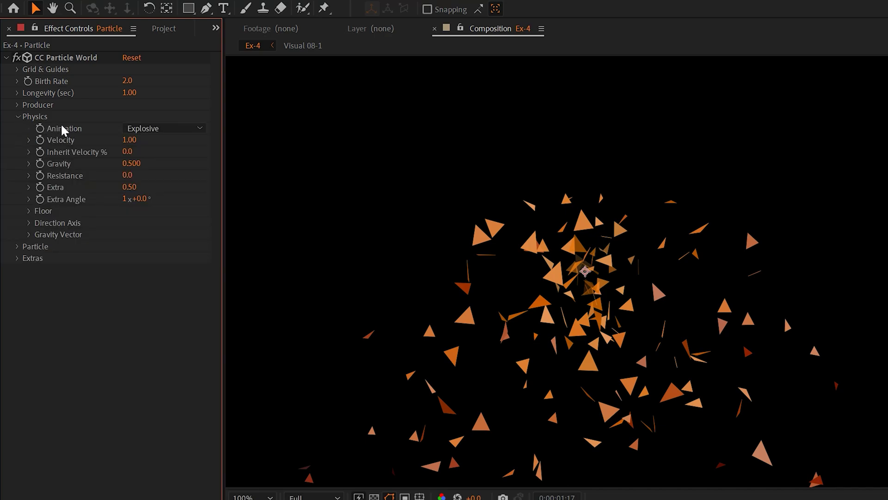
pyautogui.moveTo(129, 139); pyautogui.dragTo(79, 153)
pyautogui.moveTo(145, 163); pyautogui.dragTo(113, 170)
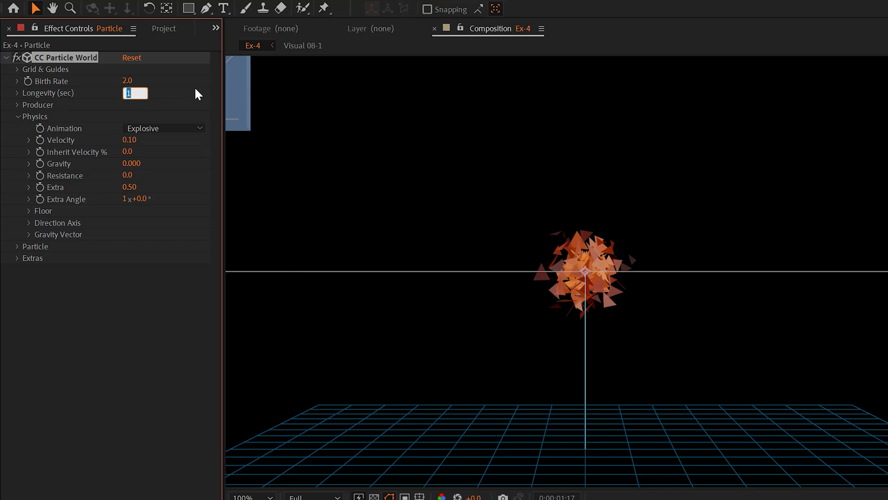
pyautogui.click(166, 358)
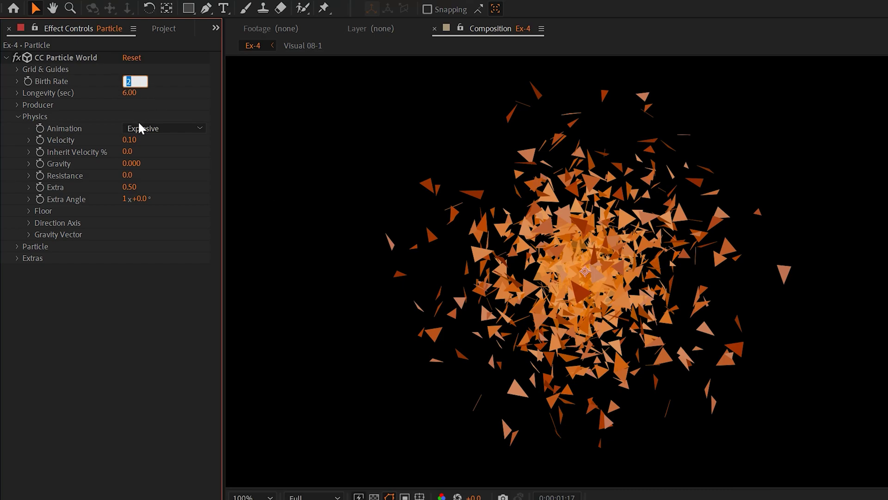
pyautogui.write('1')
pyautogui.click(157, 366)
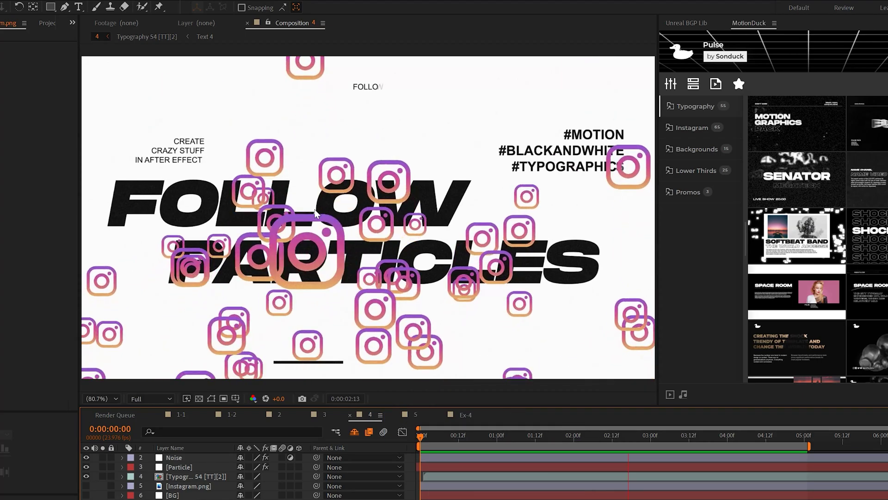
# - Switch to composition 5, with the EFFECT title and orange triangle particles at Birth Rate 3.0
pyautogui.click(411, 416)
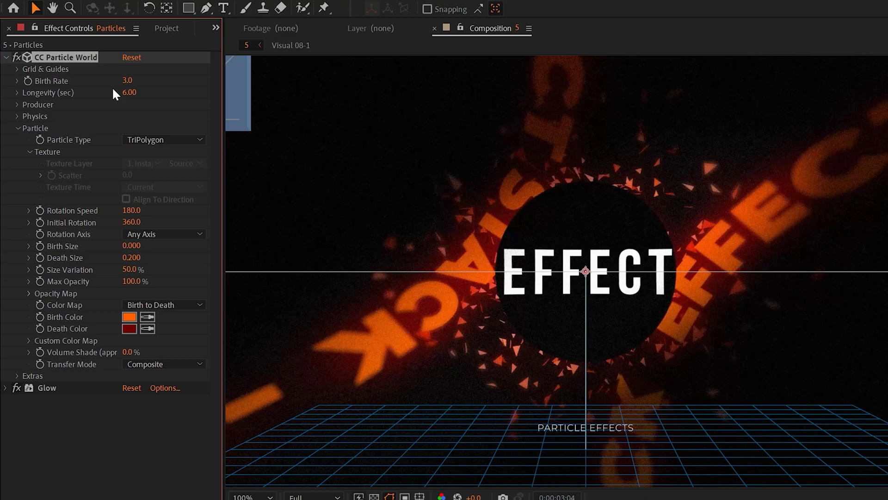
# - Set Particle Type to Textured QuadPolygon with '1. Instagram.png' as the Texture Layer
pyautogui.click(17, 128)
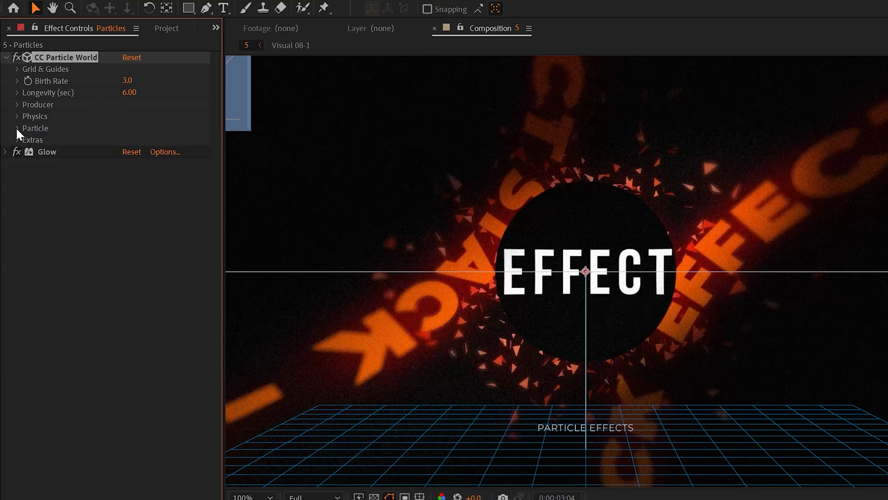
pyautogui.click(18, 128)
pyautogui.click(159, 140)
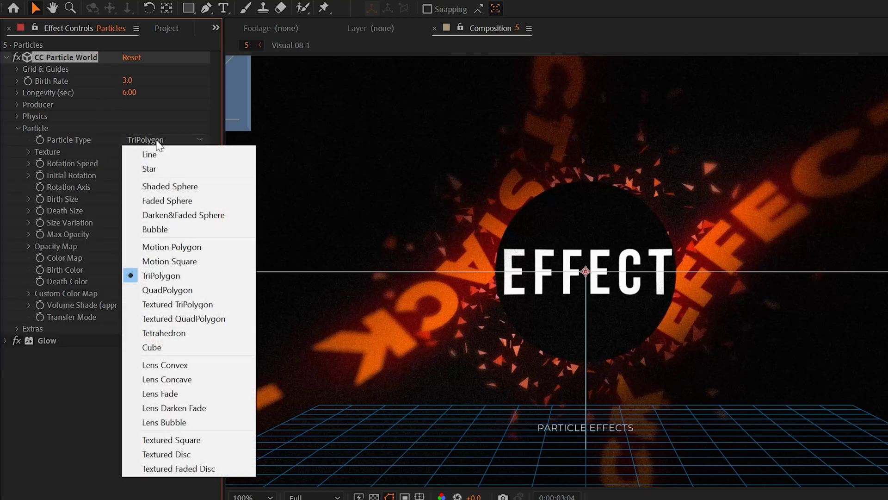
pyautogui.click(216, 319)
pyautogui.click(29, 152)
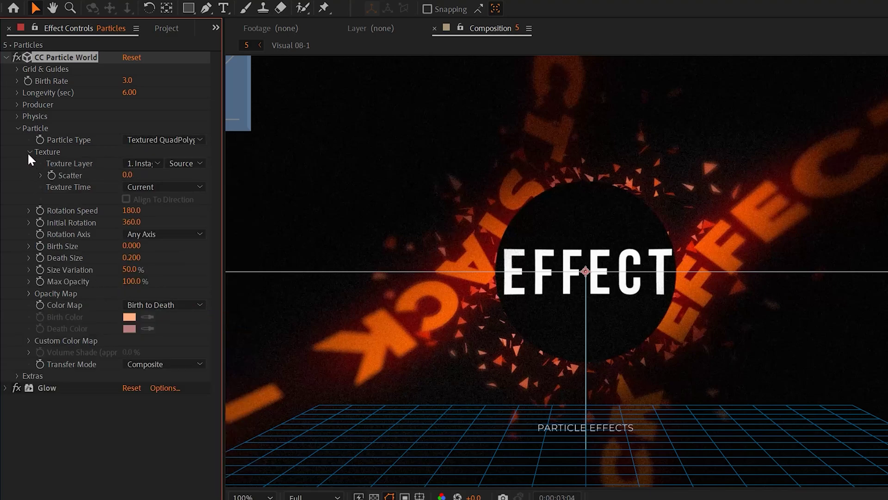
pyautogui.click(131, 164)
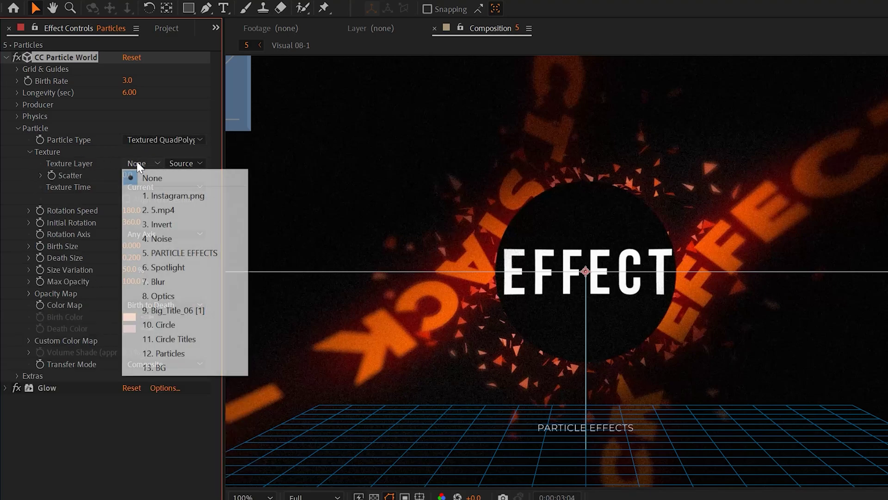
pyautogui.click(204, 197)
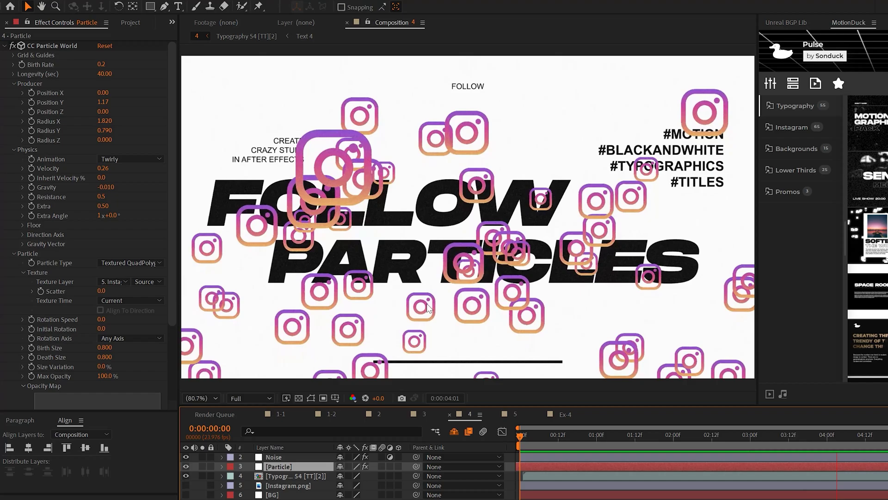
# - Select composition 4's CC Particle World effect to review its Instagram-icon particle settings
pyautogui.click(51, 46)
pyautogui.scroll(-5, 474, 303)
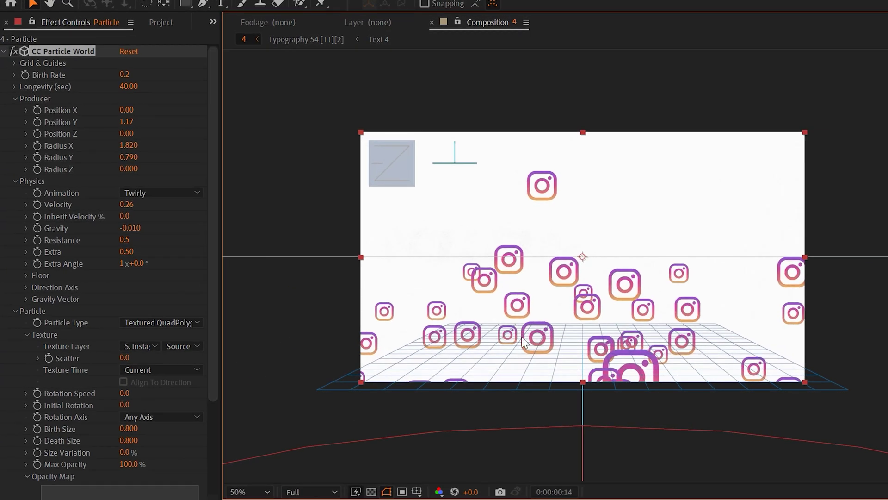